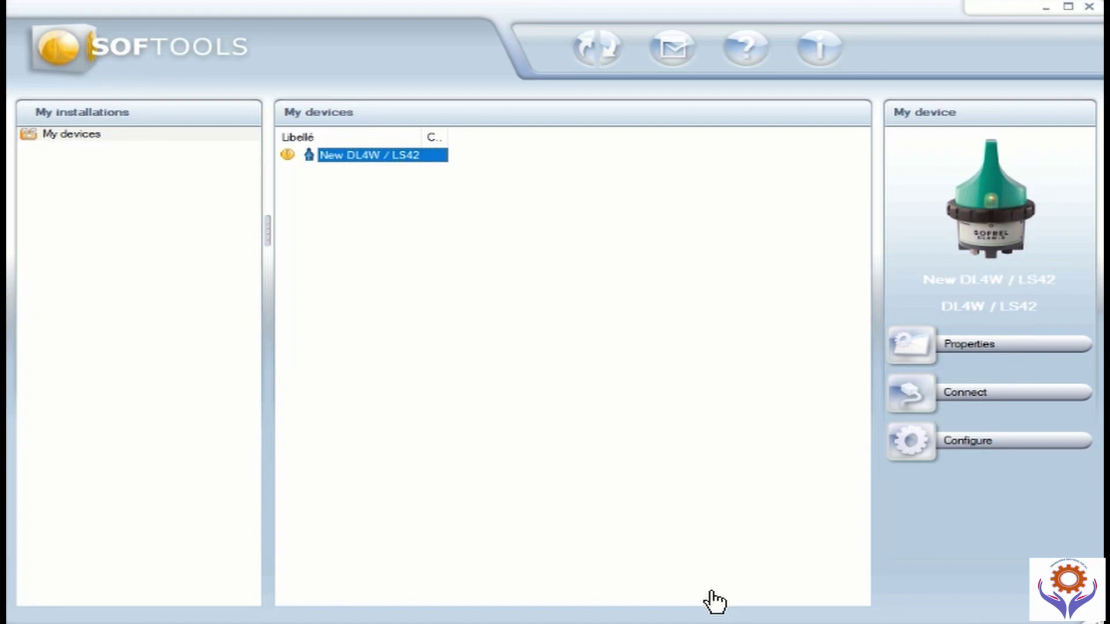
- Start a Bluetooth connection to the New DL4W / LS42 device with the remembered access code, checking the advanced operation options
{"action": "left_click", "coordinate": [912, 408]}
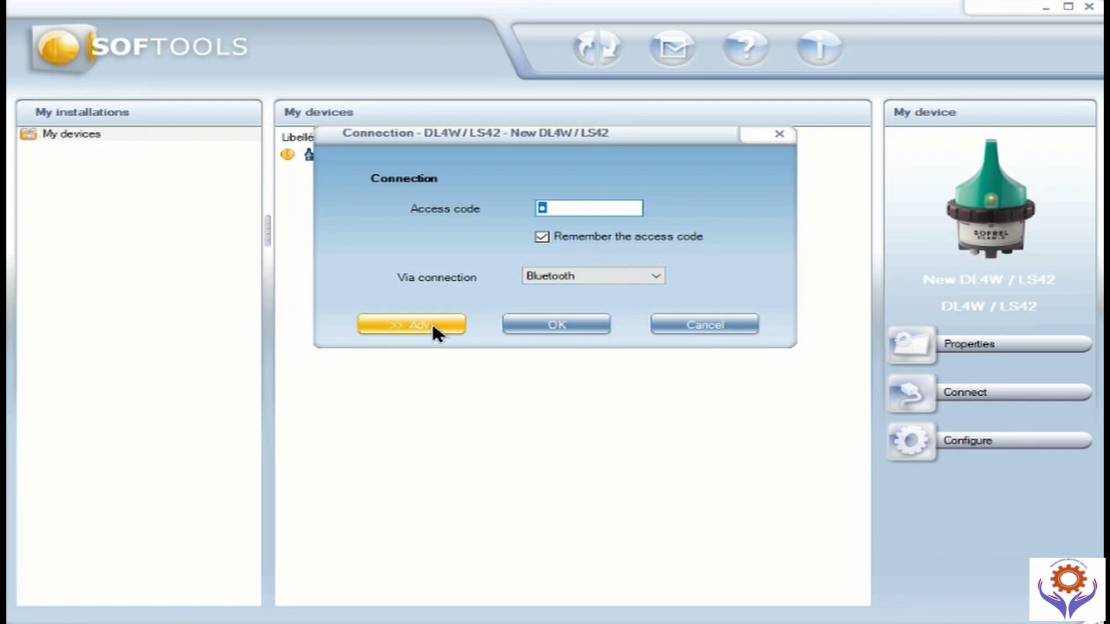
{"action": "left_click", "coordinate": [433, 326]}
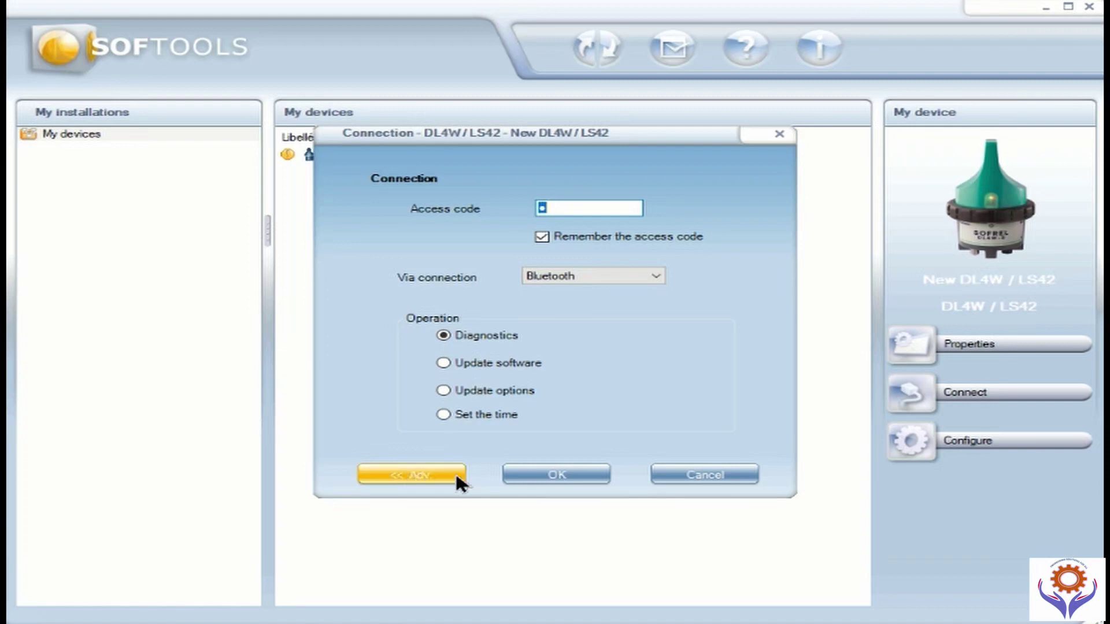
{"action": "left_click", "coordinate": [532, 472]}
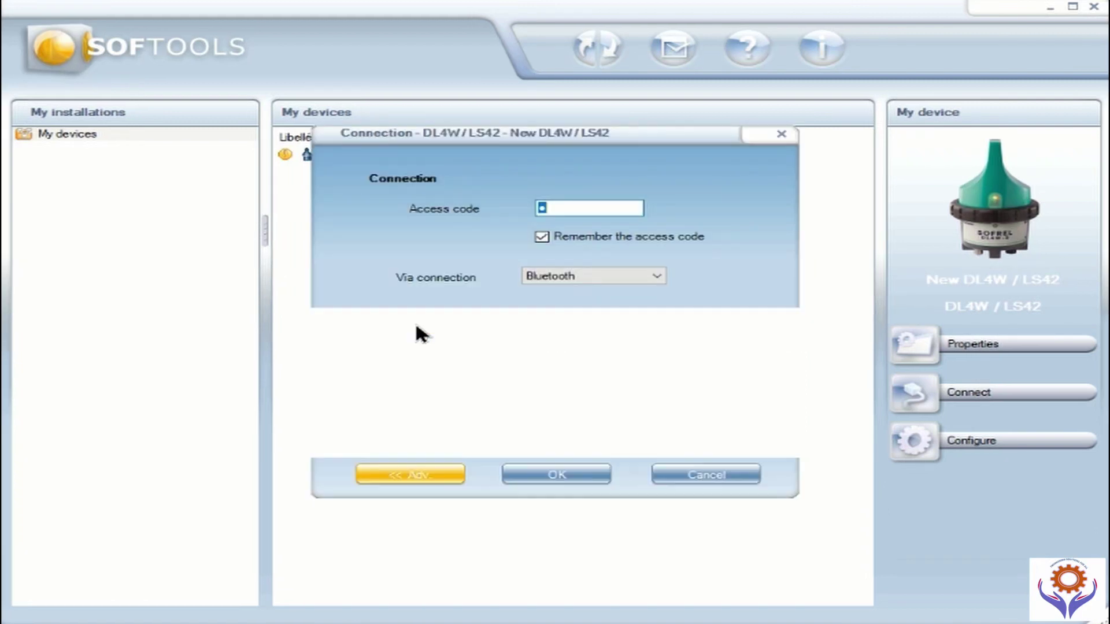
{"action": "left_click", "coordinate": [425, 475]}
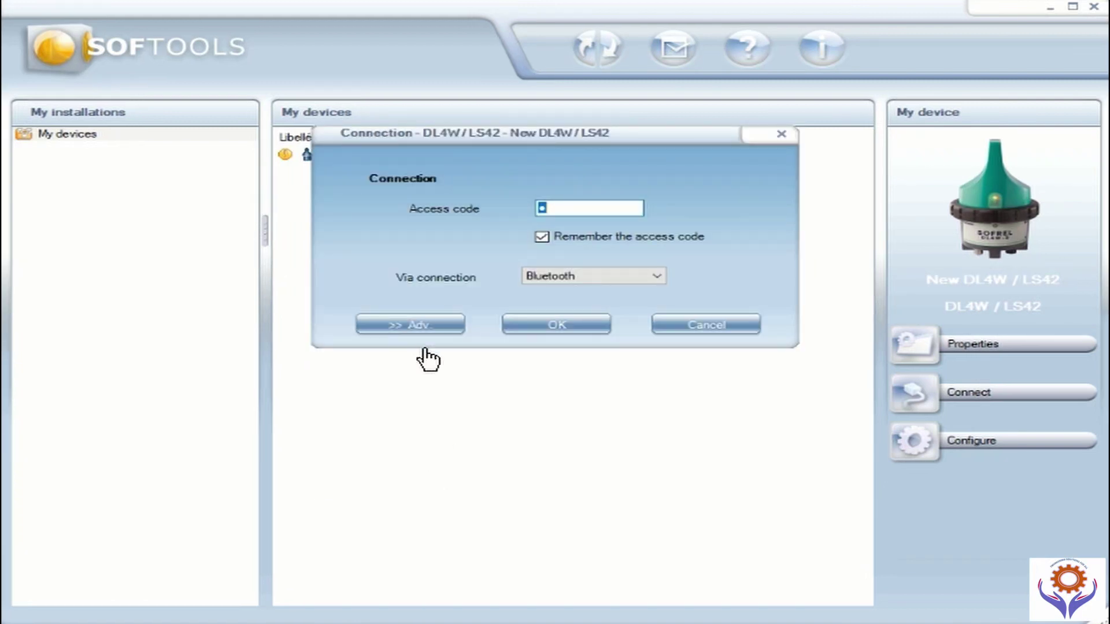
{"action": "left_click", "coordinate": [527, 324]}
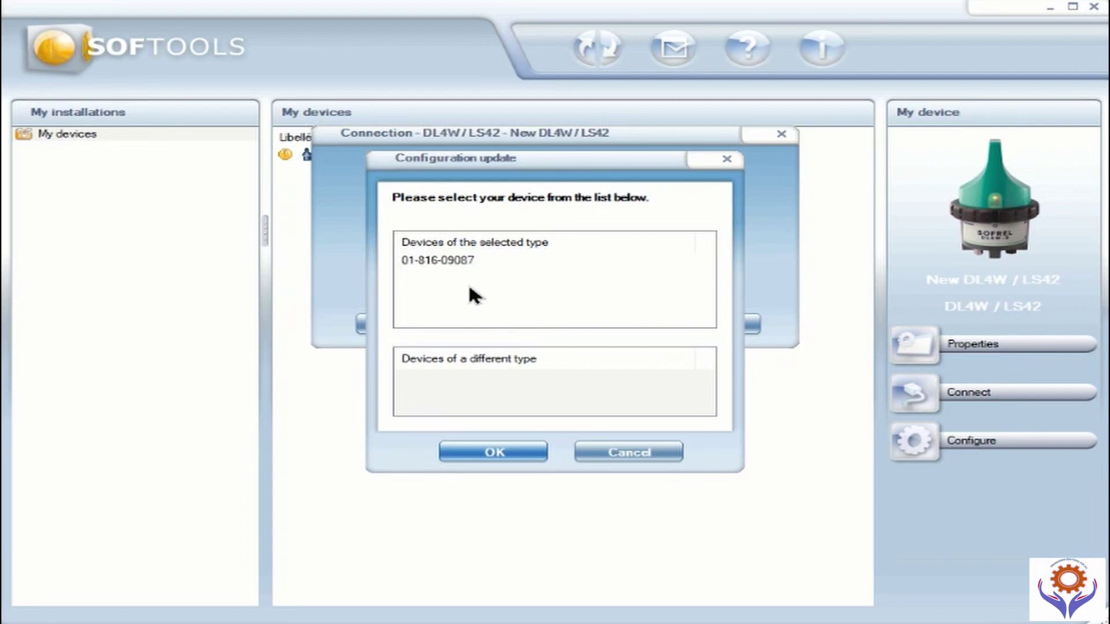
- Select the detected device of the matching type and read its V6.20 configuration into the PC
{"action": "left_click", "coordinate": [457, 261]}
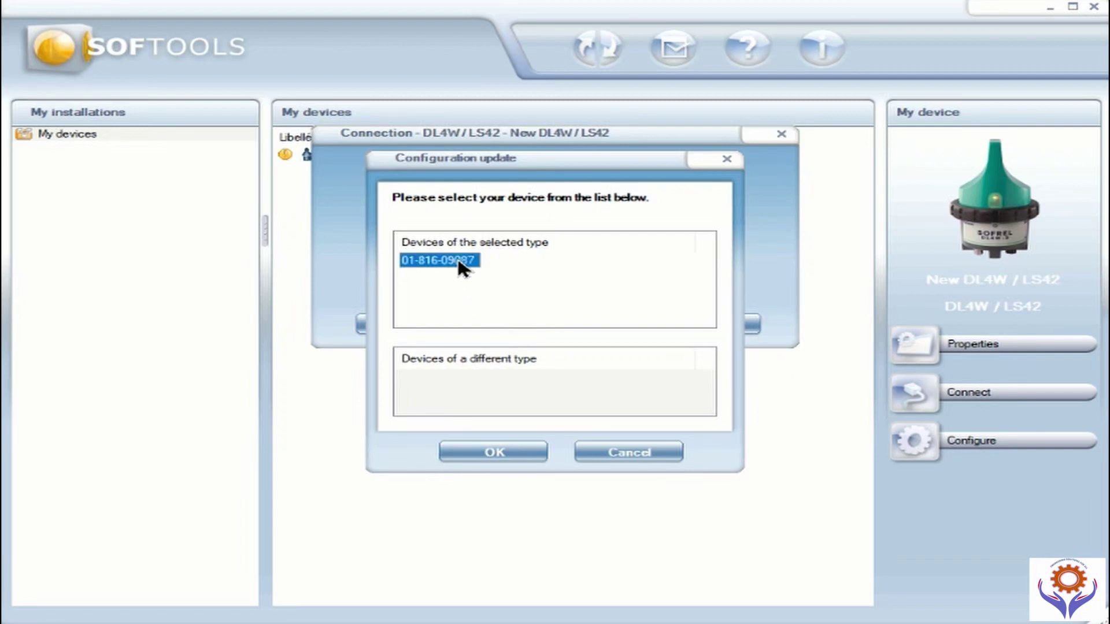
{"action": "left_click", "coordinate": [492, 450]}
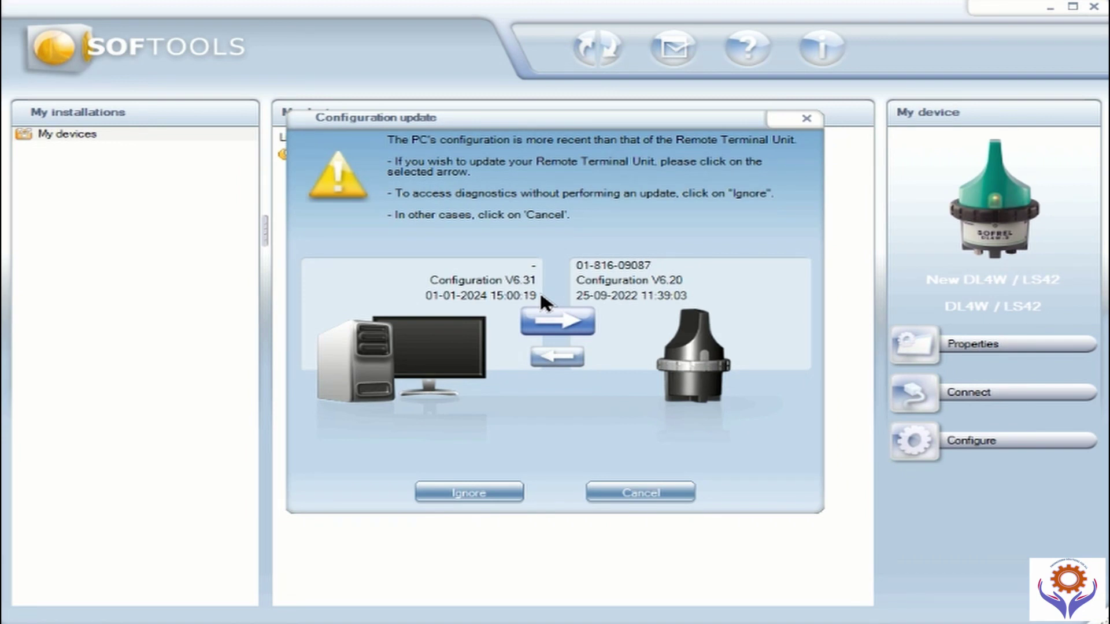
{"action": "left_click", "coordinate": [547, 351]}
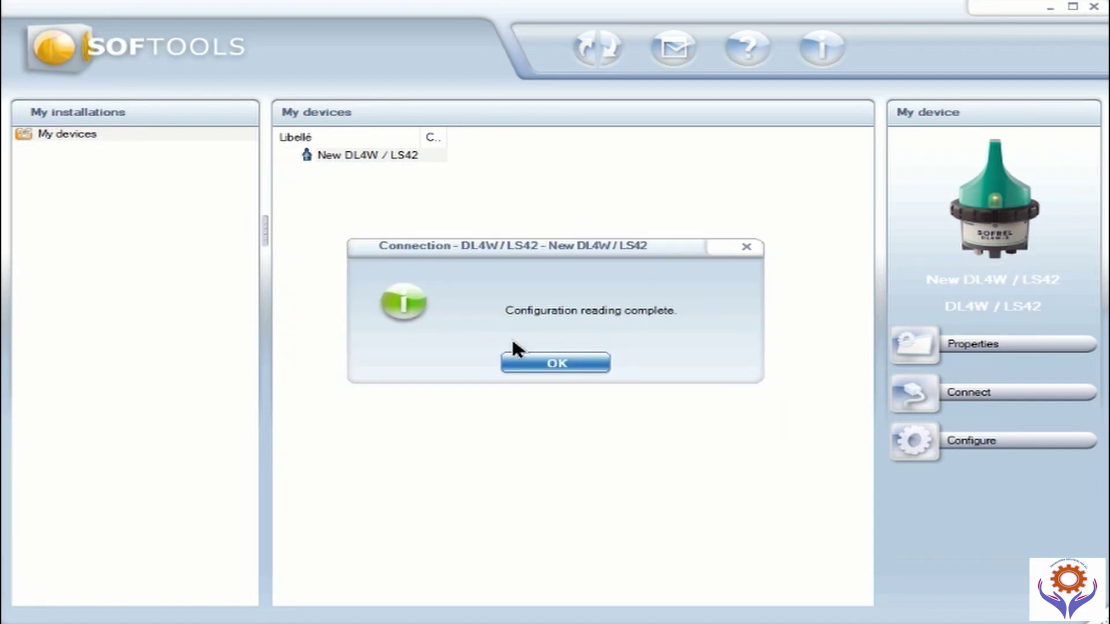
{"action": "left_click", "coordinate": [542, 363]}
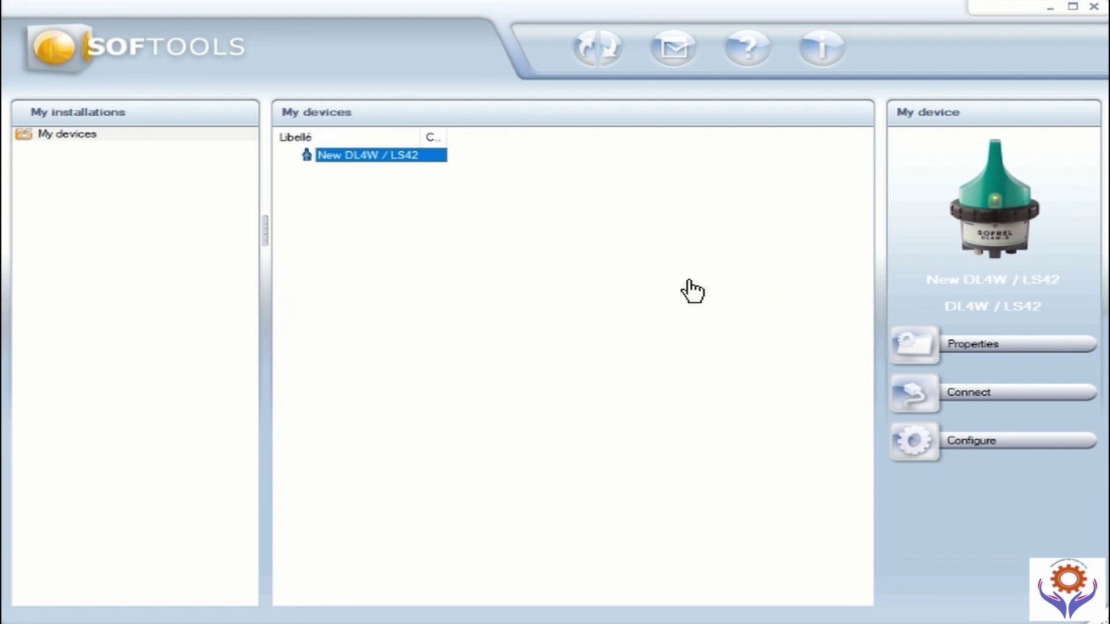
- Reconnect to the logger over Bluetooth, reselect the detected unit and read its configuration again
{"action": "left_click", "coordinate": [924, 405]}
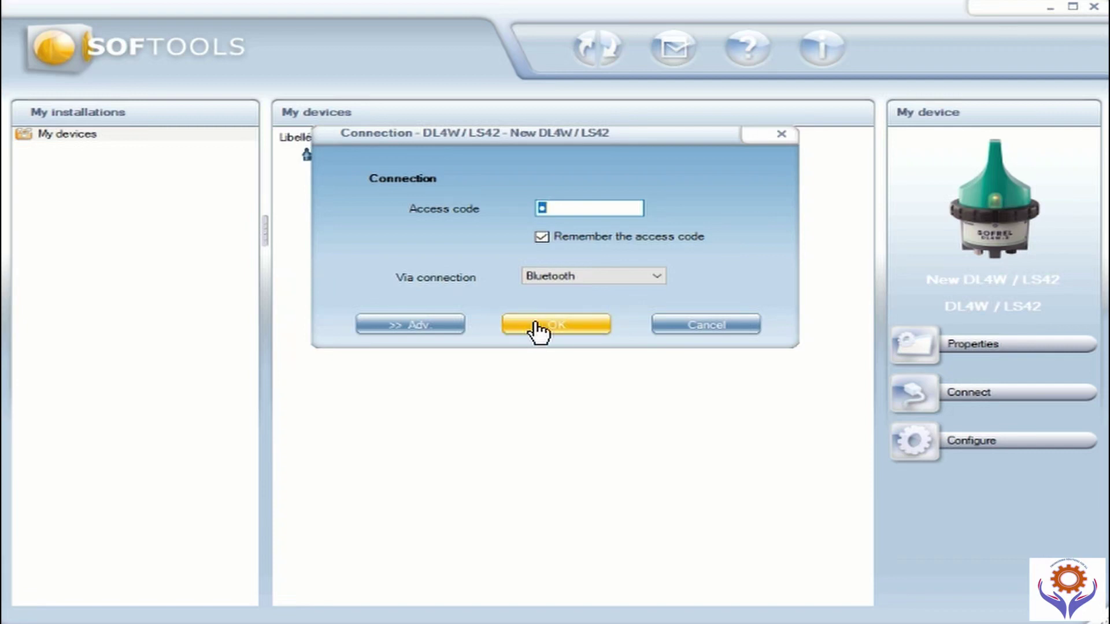
{"action": "left_click", "coordinate": [535, 327]}
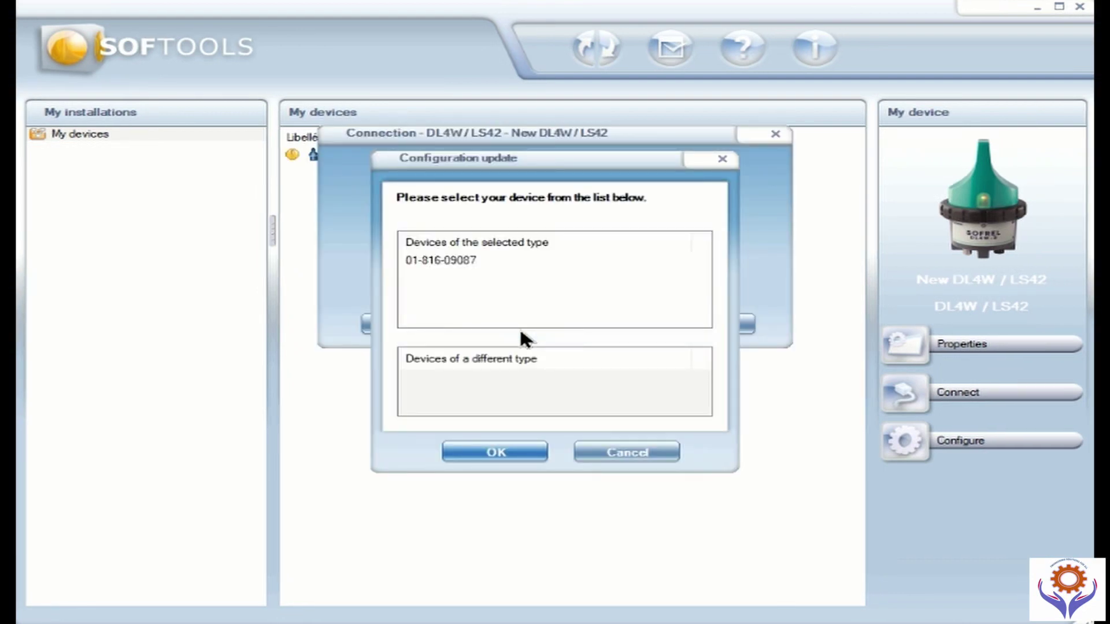
{"action": "left_click", "coordinate": [460, 259]}
{"action": "left_click", "coordinate": [495, 449]}
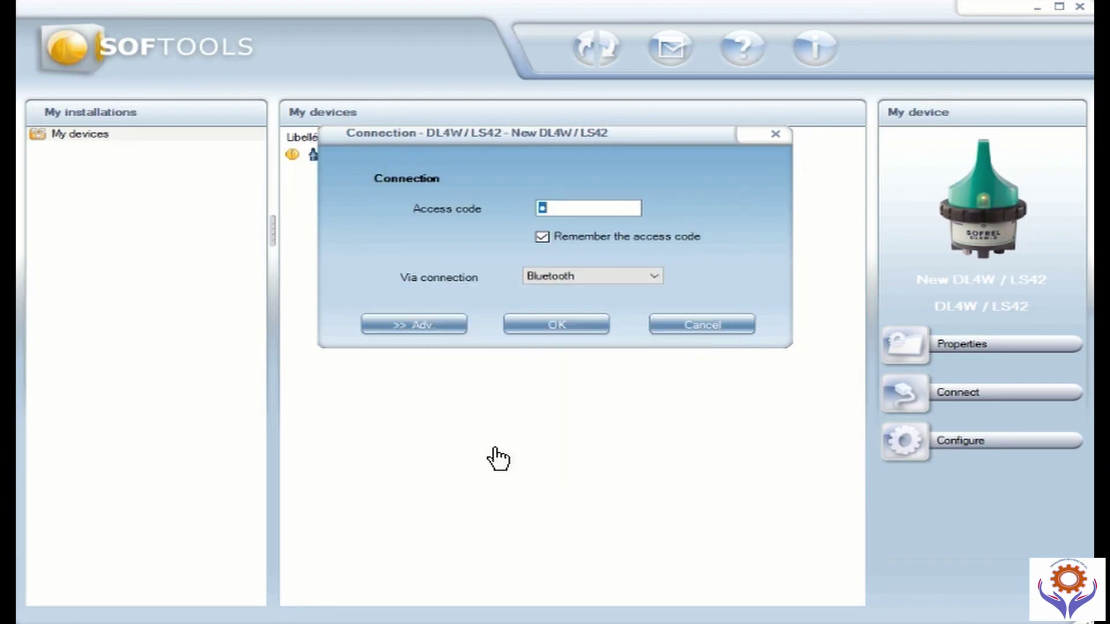
{"action": "left_click", "coordinate": [535, 322]}
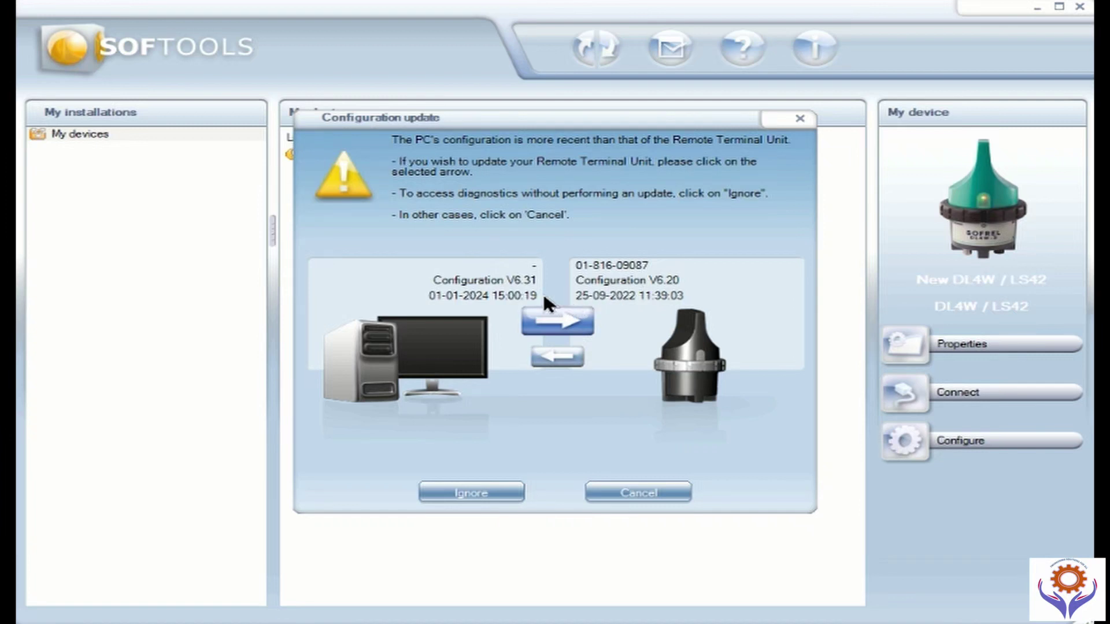
{"action": "left_click", "coordinate": [550, 321]}
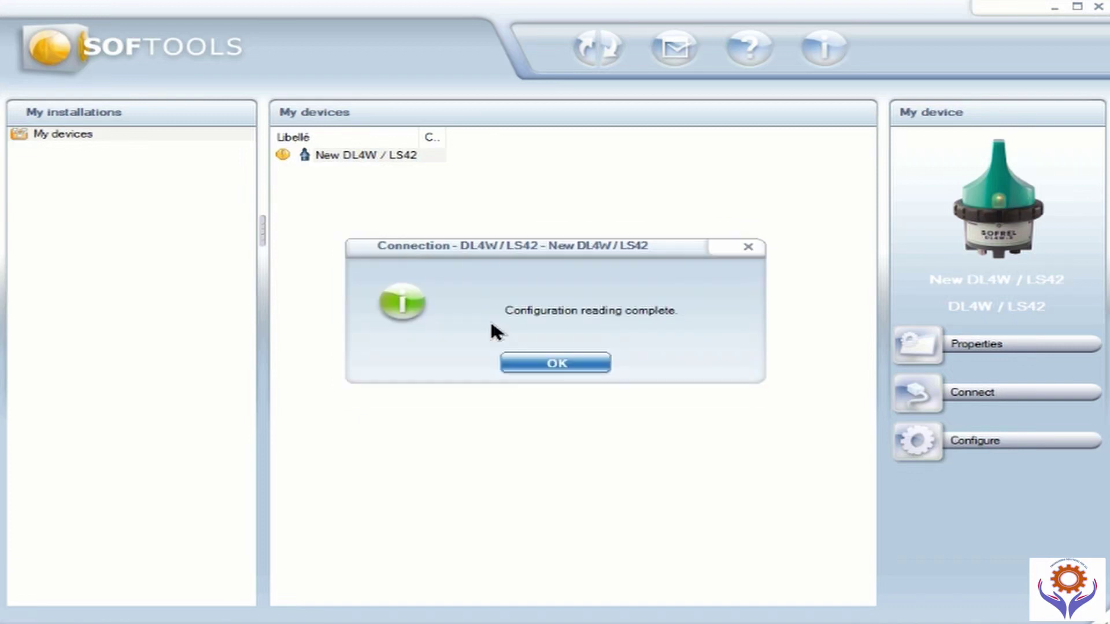
{"action": "left_click", "coordinate": [541, 364]}
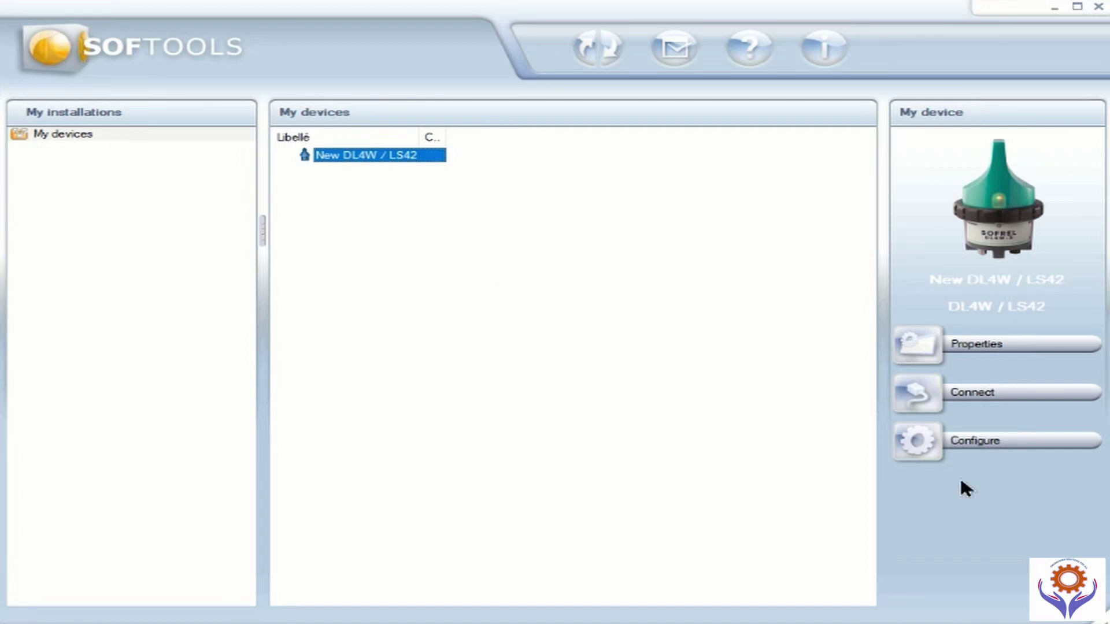
- Connect to the DL4W / LS42 over Bluetooth to open its live diagnostics
{"action": "left_click", "coordinate": [928, 403]}
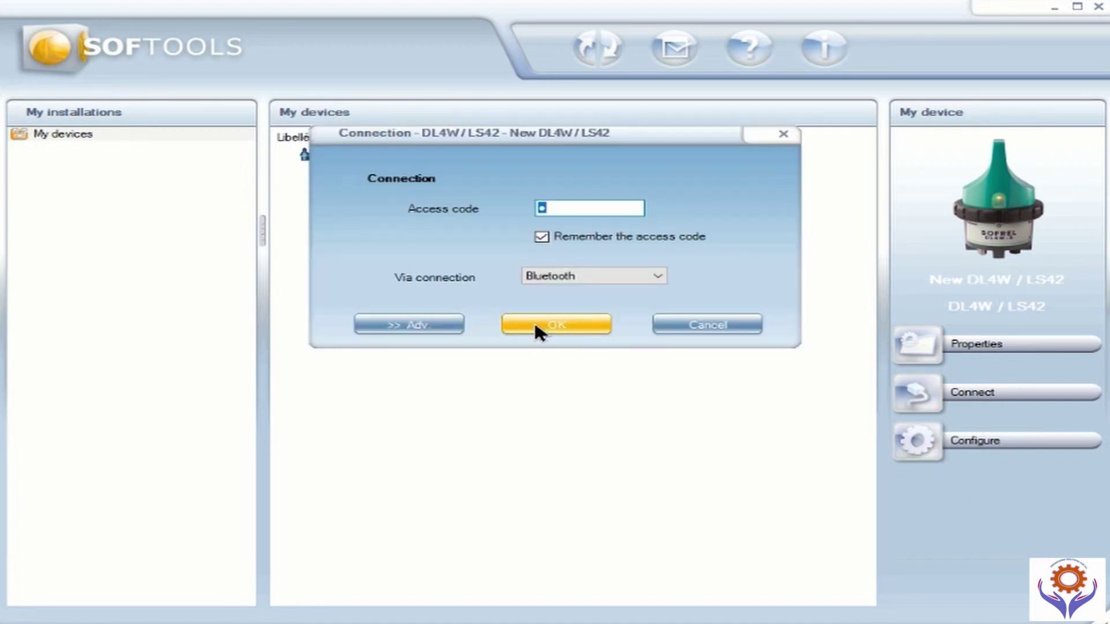
{"action": "left_click", "coordinate": [535, 325]}
{"action": "left_click", "coordinate": [533, 327]}
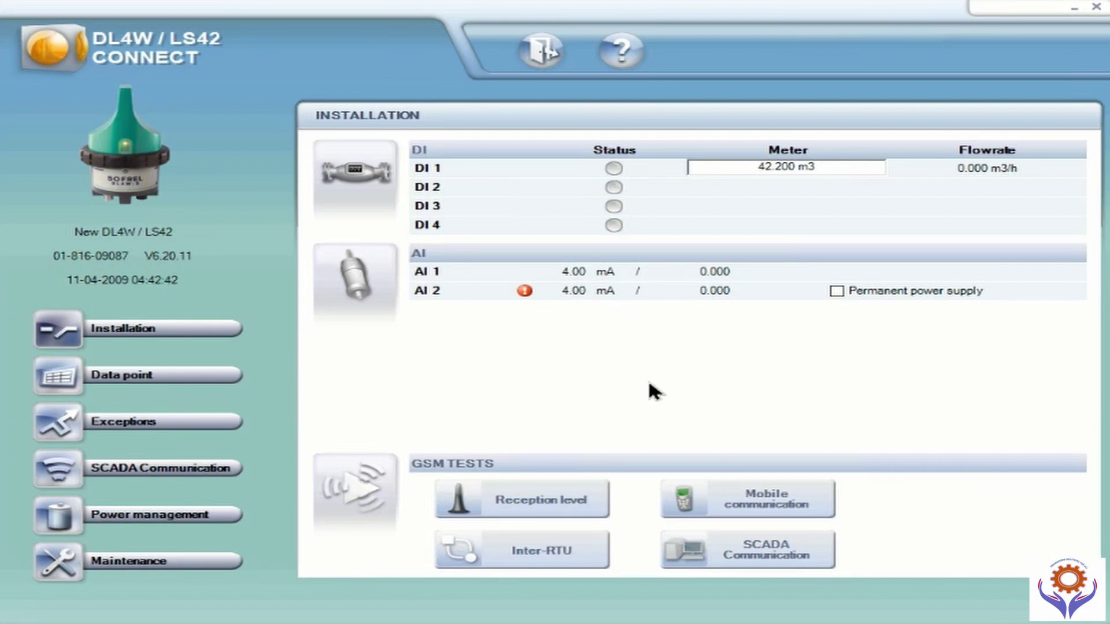
- Check the GSM reception level test and close its window
{"action": "left_click", "coordinate": [473, 498]}
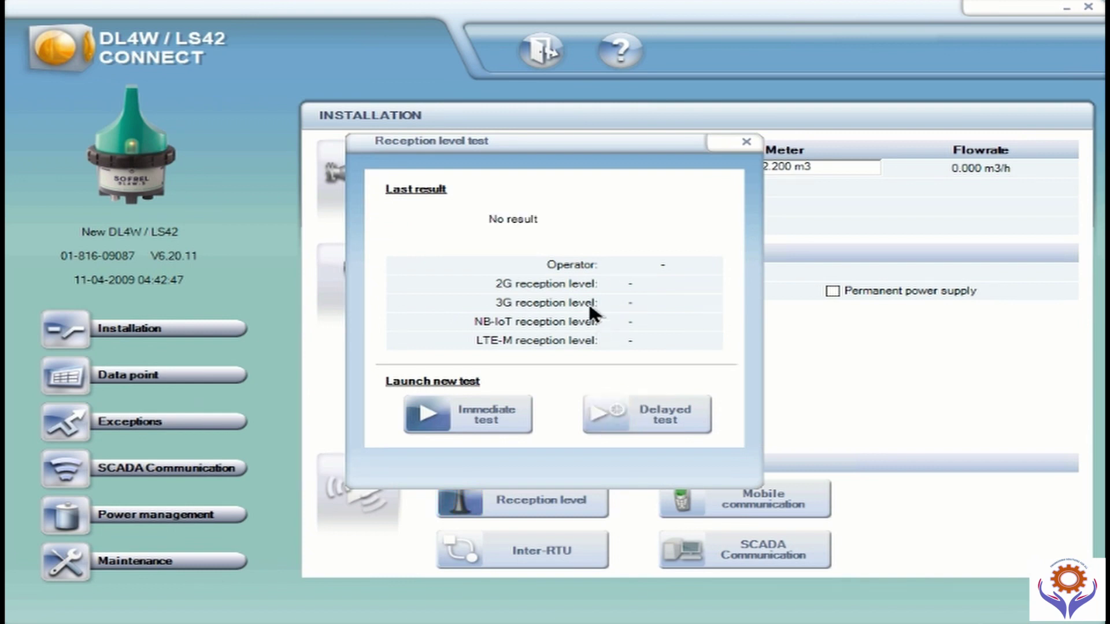
{"action": "left_click", "coordinate": [431, 412]}
{"action": "left_click", "coordinate": [745, 144]}
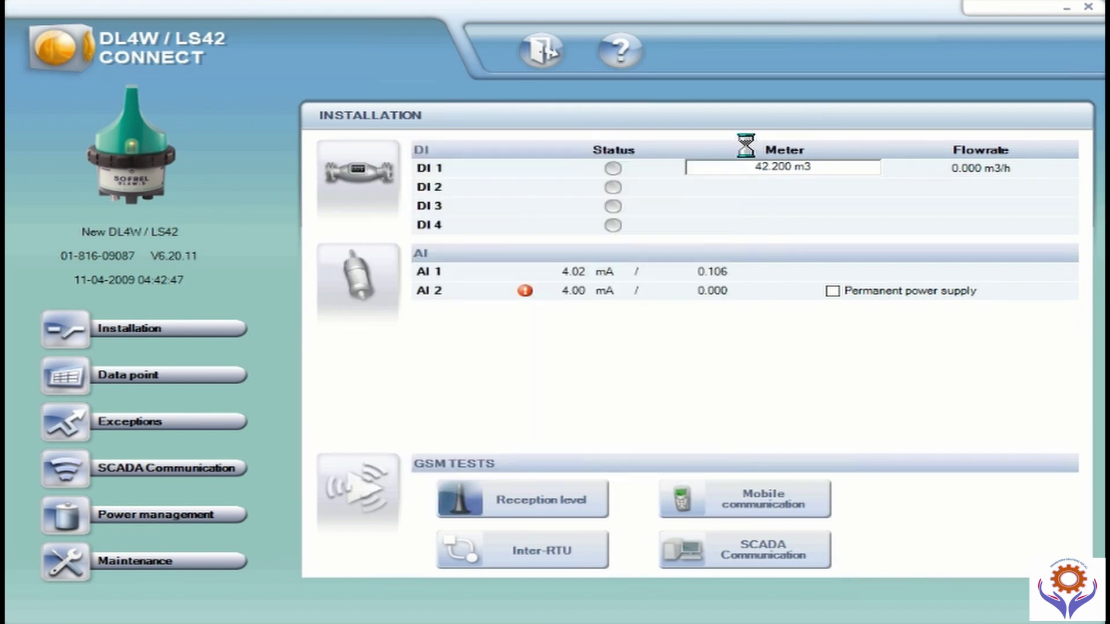
- Review the data point values, check the AI 2 fault among the installation inputs, and close the diagnostics session
{"action": "left_click", "coordinate": [55, 380]}
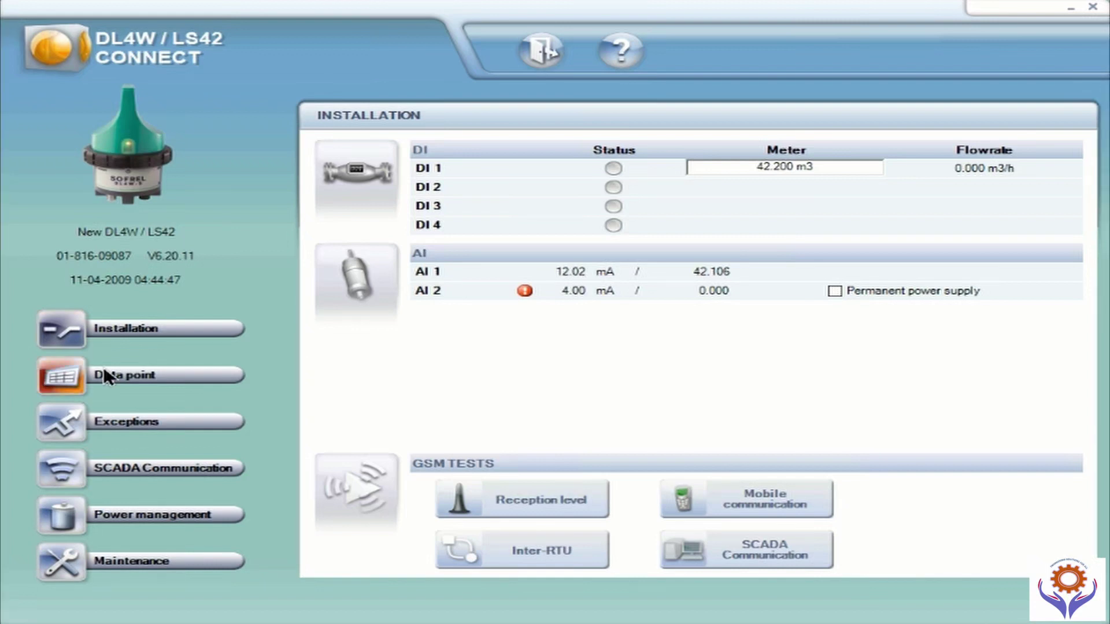
{"action": "left_click", "coordinate": [79, 376]}
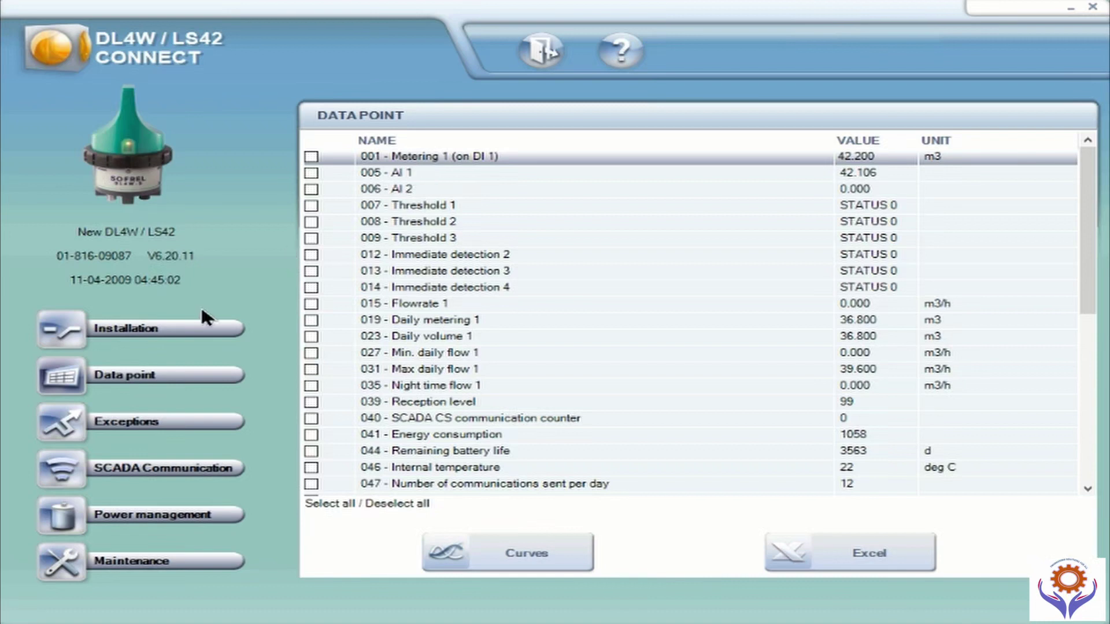
{"action": "left_click", "coordinate": [71, 335]}
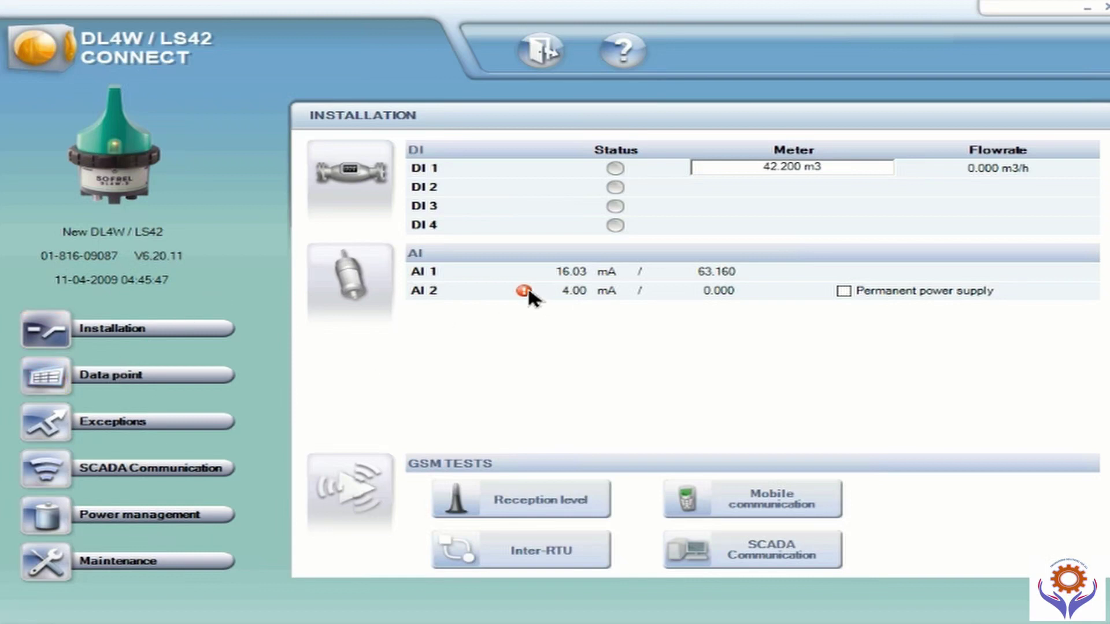
{"action": "mouse_move", "coordinate": [527, 292]}
{"action": "left_click", "coordinate": [1104, 7]}
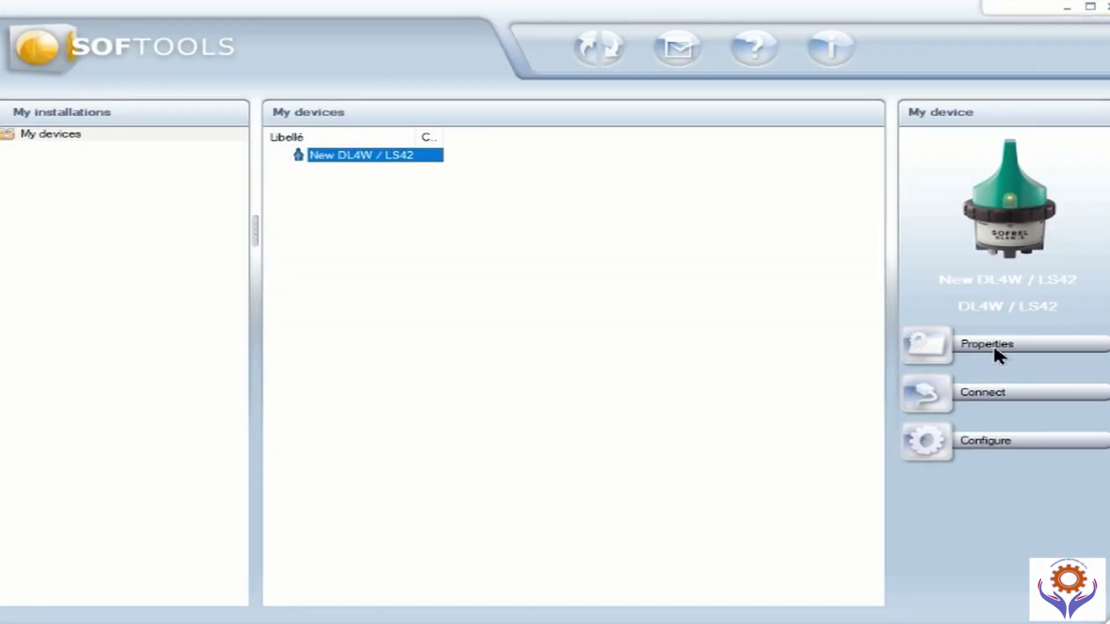
- Open the DL4W / LS42 configuration and change the AI 2 sensor type to Other sensor
{"action": "left_click", "coordinate": [925, 440]}
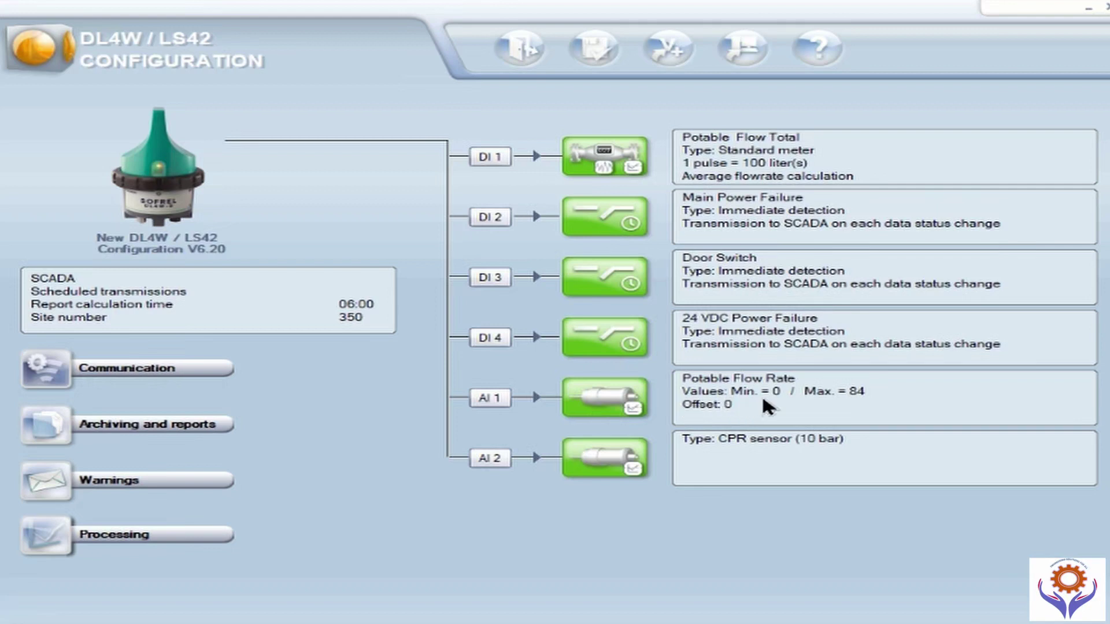
{"action": "left_click", "coordinate": [609, 471]}
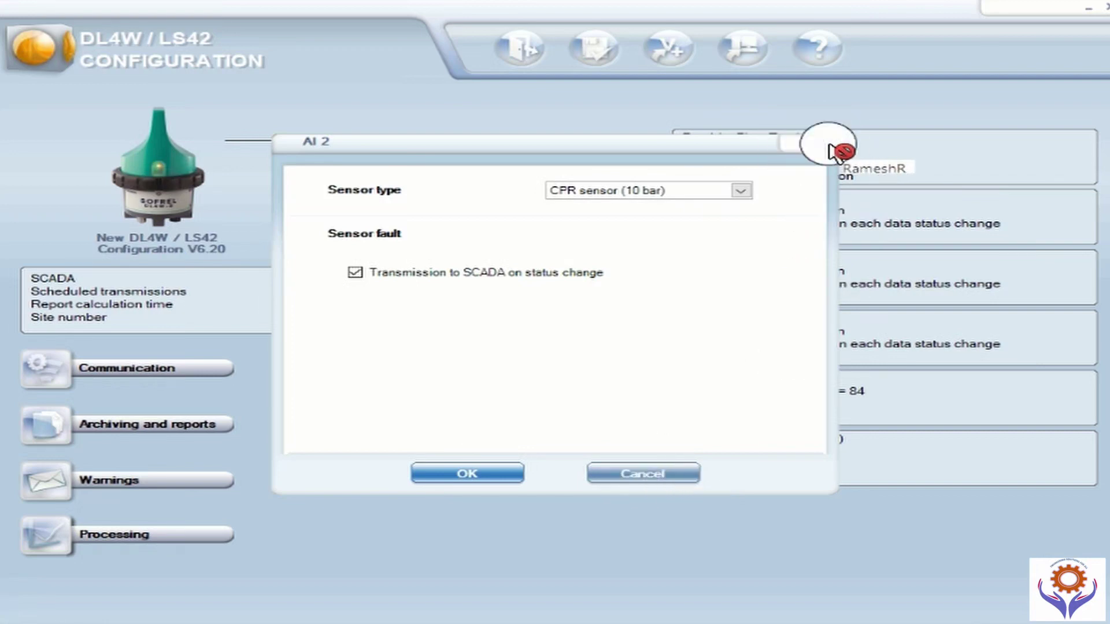
{"action": "left_click", "coordinate": [644, 475]}
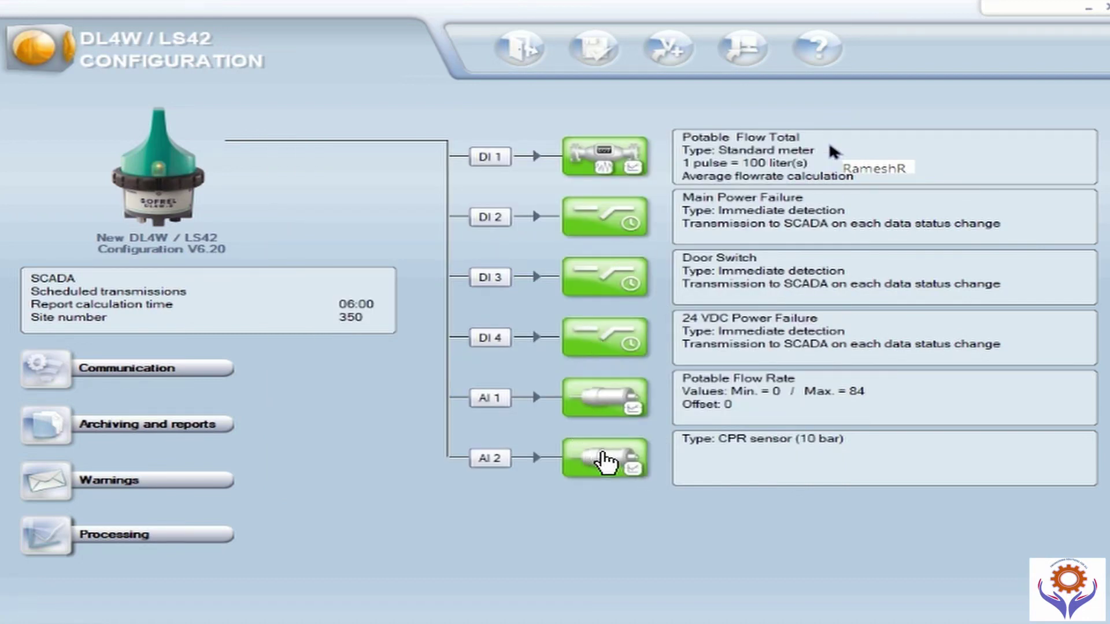
{"action": "left_click", "coordinate": [605, 456]}
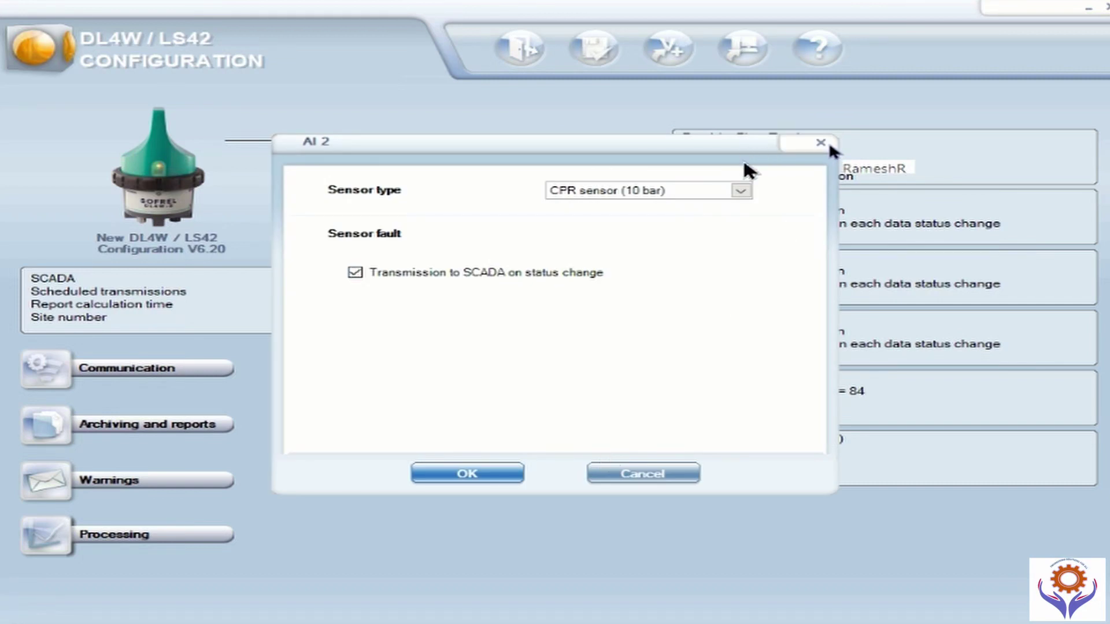
{"action": "left_click", "coordinate": [741, 191]}
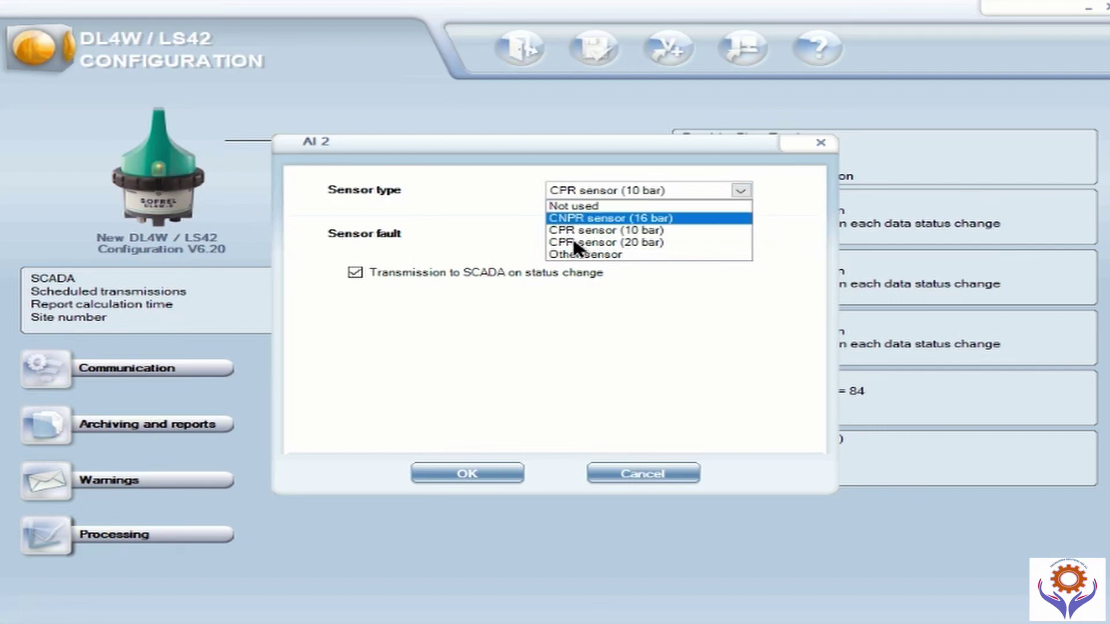
{"action": "left_click", "coordinate": [573, 254]}
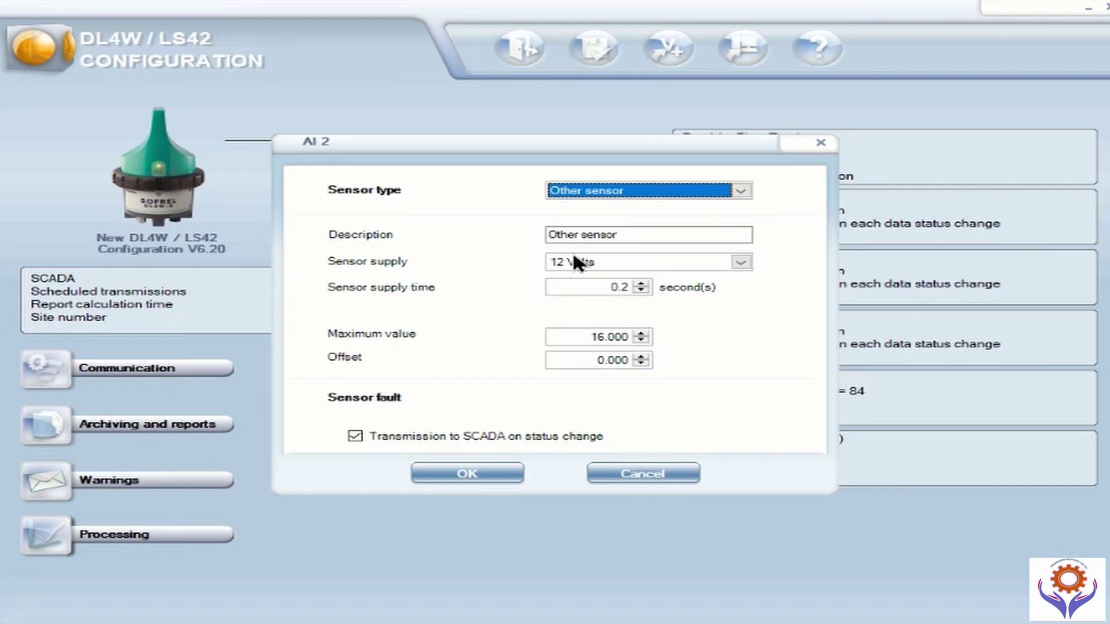
- Review the supply options for the AI 2 sensor and set its sensor supply to No power supply
{"action": "left_click", "coordinate": [739, 262]}
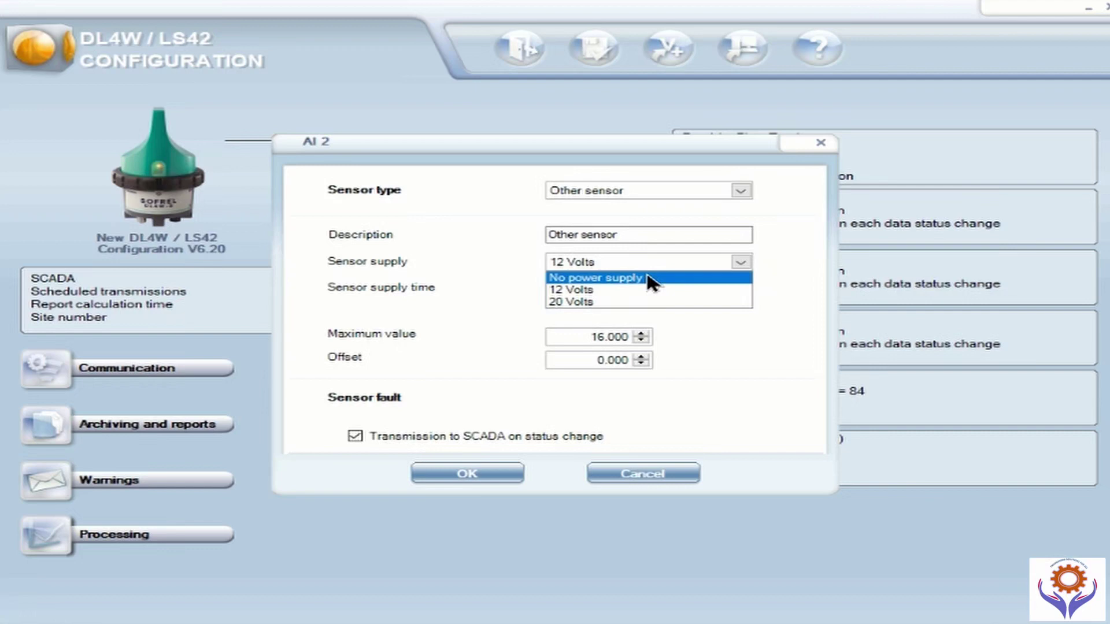
{"action": "left_click", "coordinate": [648, 276]}
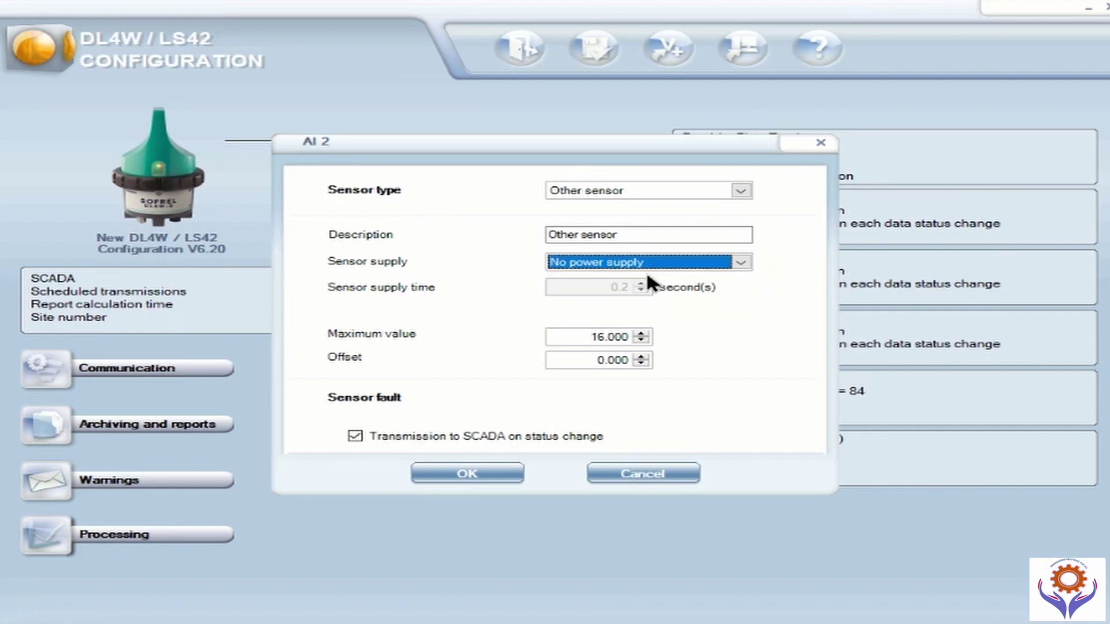
{"action": "left_click", "coordinate": [741, 264]}
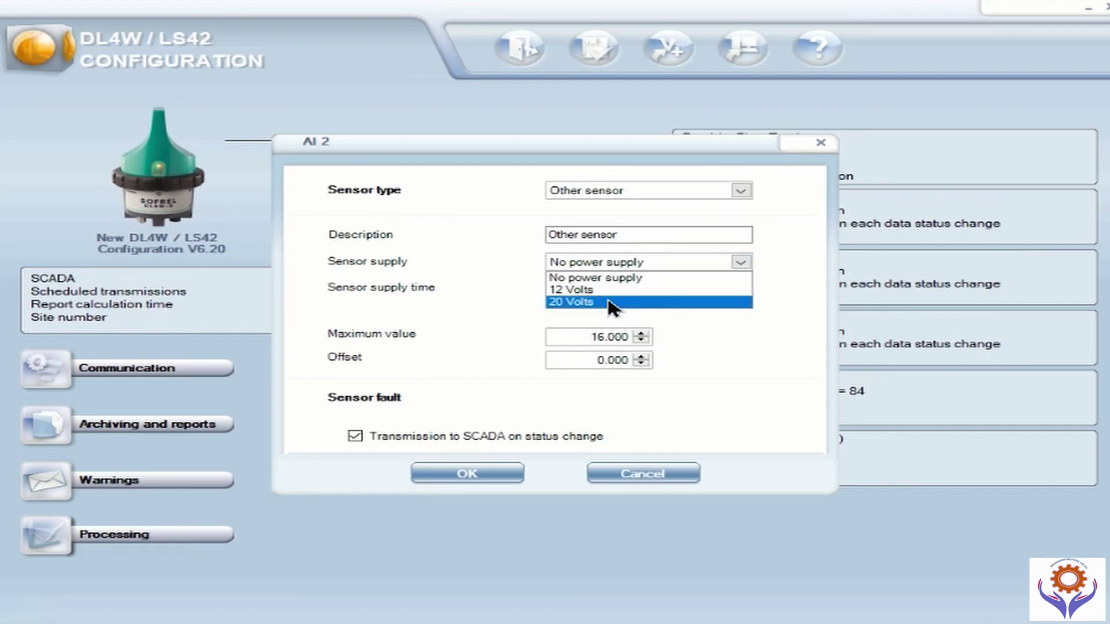
{"action": "left_click", "coordinate": [628, 278]}
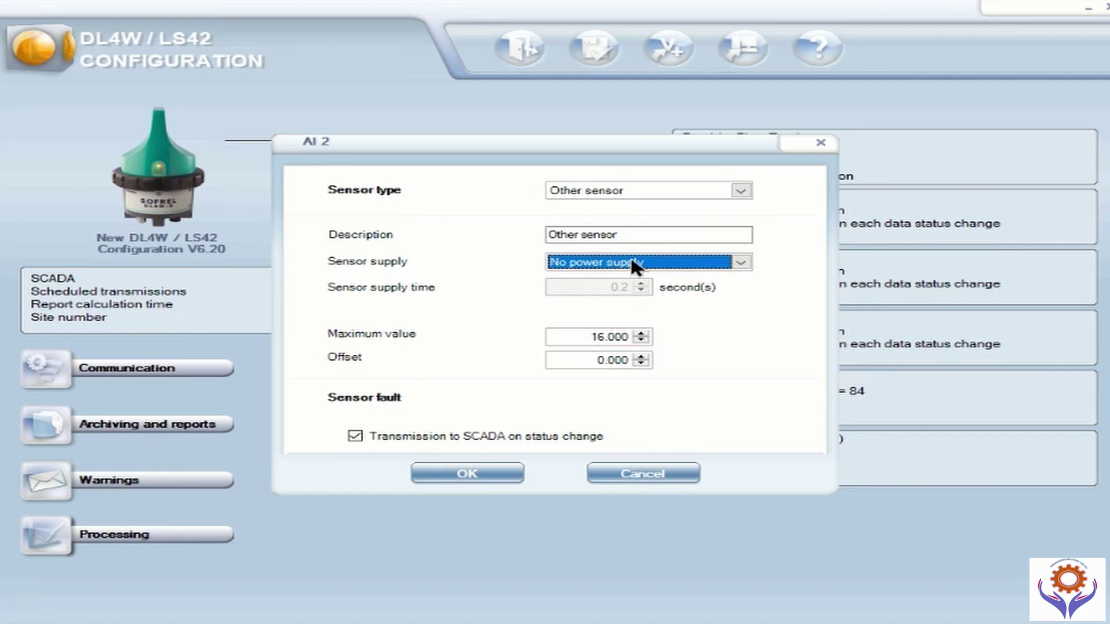
{"action": "left_click", "coordinate": [741, 261]}
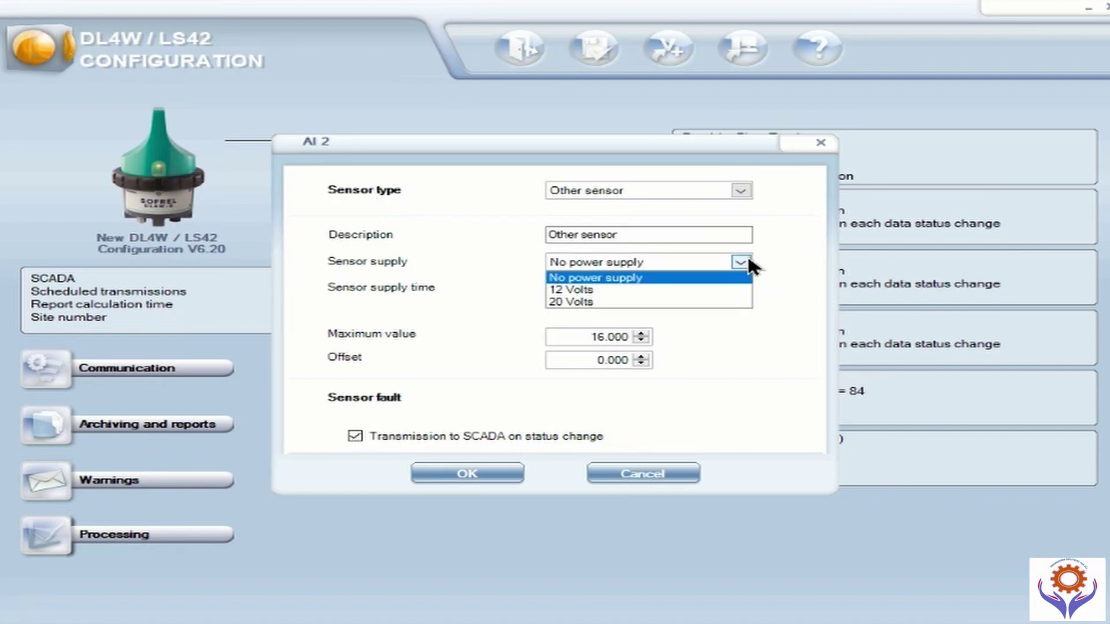
{"action": "left_click", "coordinate": [630, 279]}
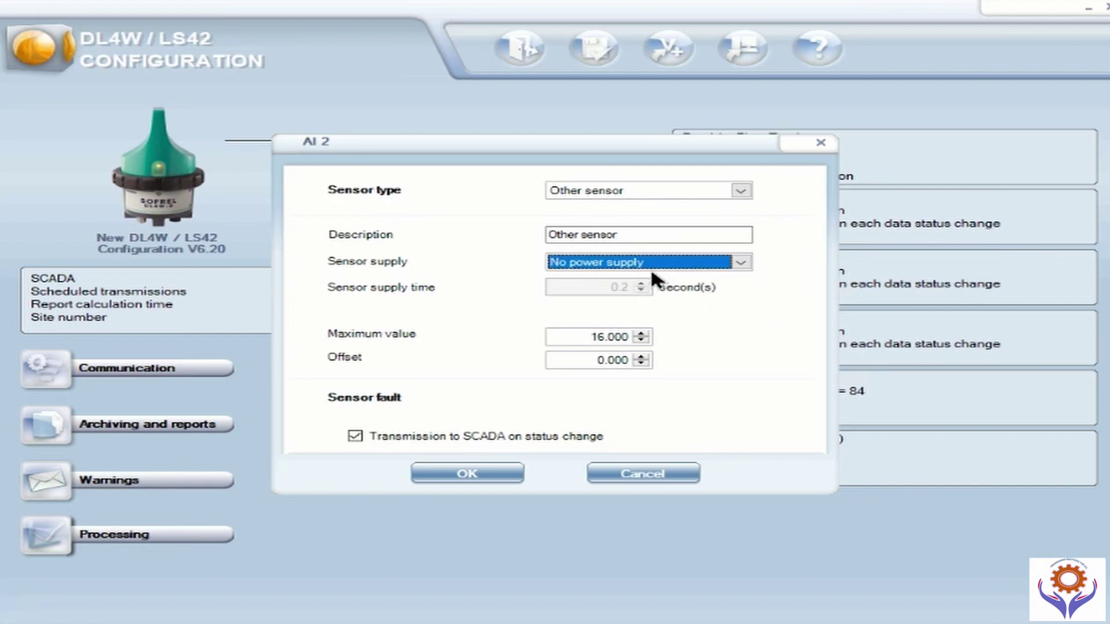
- Review the AI 2 supply and sensor type options, keep Other sensor with No power supply, and confirm the input settings
{"action": "left_click", "coordinate": [741, 263]}
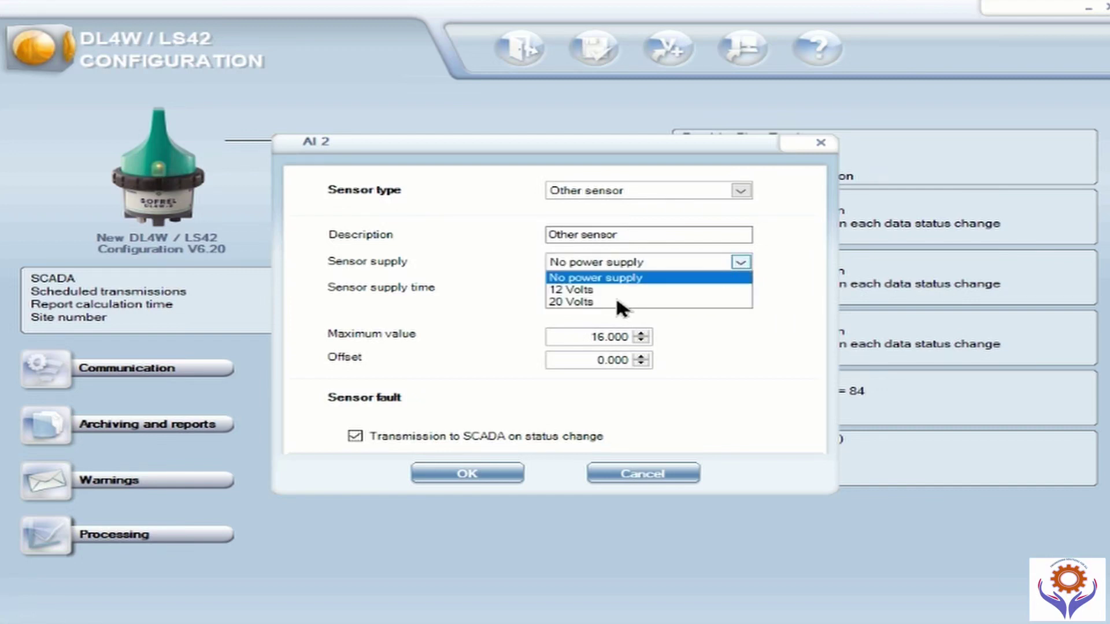
{"action": "left_click", "coordinate": [763, 261]}
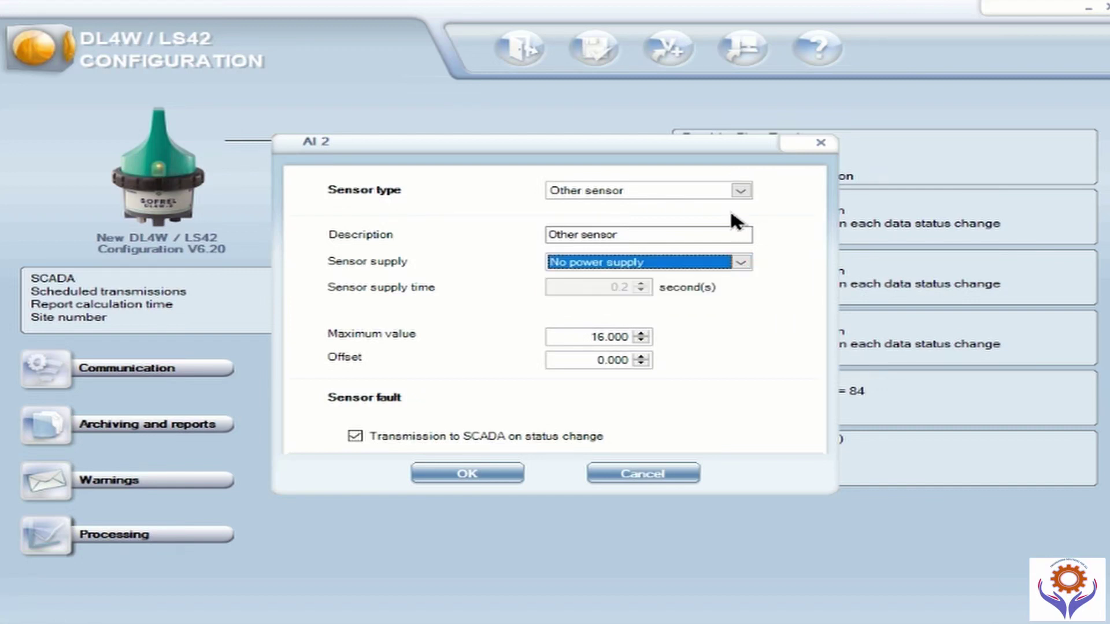
{"action": "left_click", "coordinate": [744, 192]}
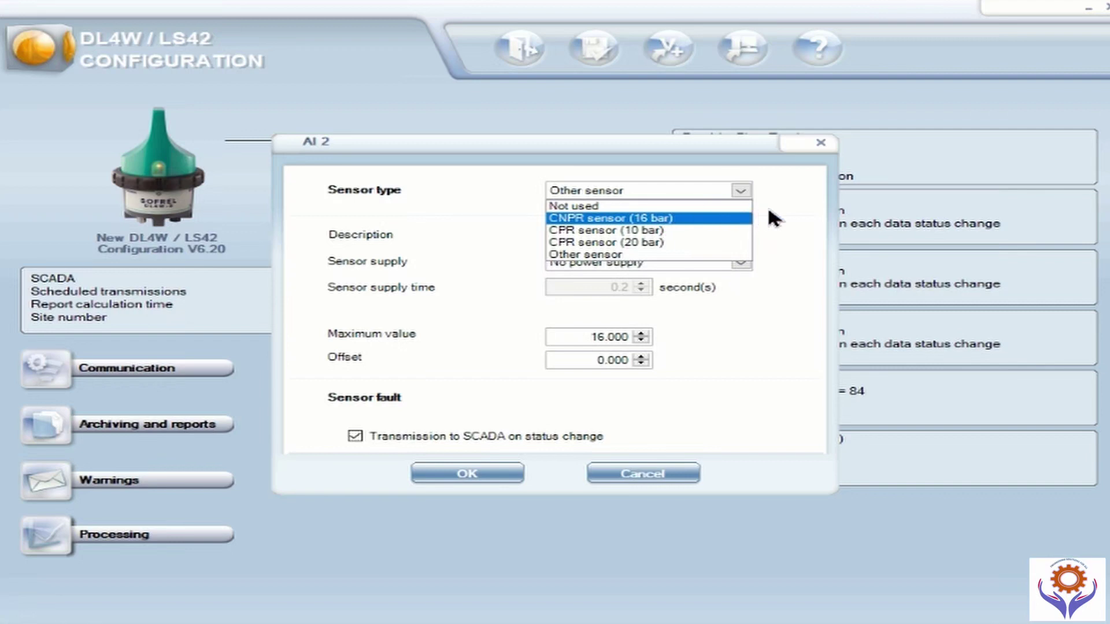
{"action": "left_click", "coordinate": [487, 475]}
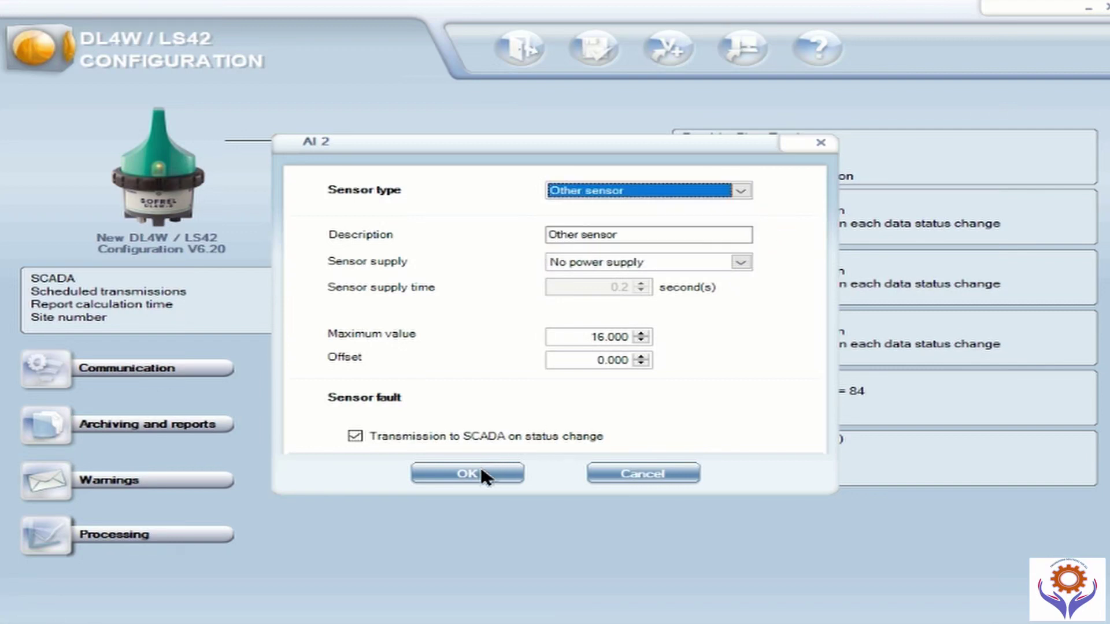
{"action": "left_click", "coordinate": [486, 476]}
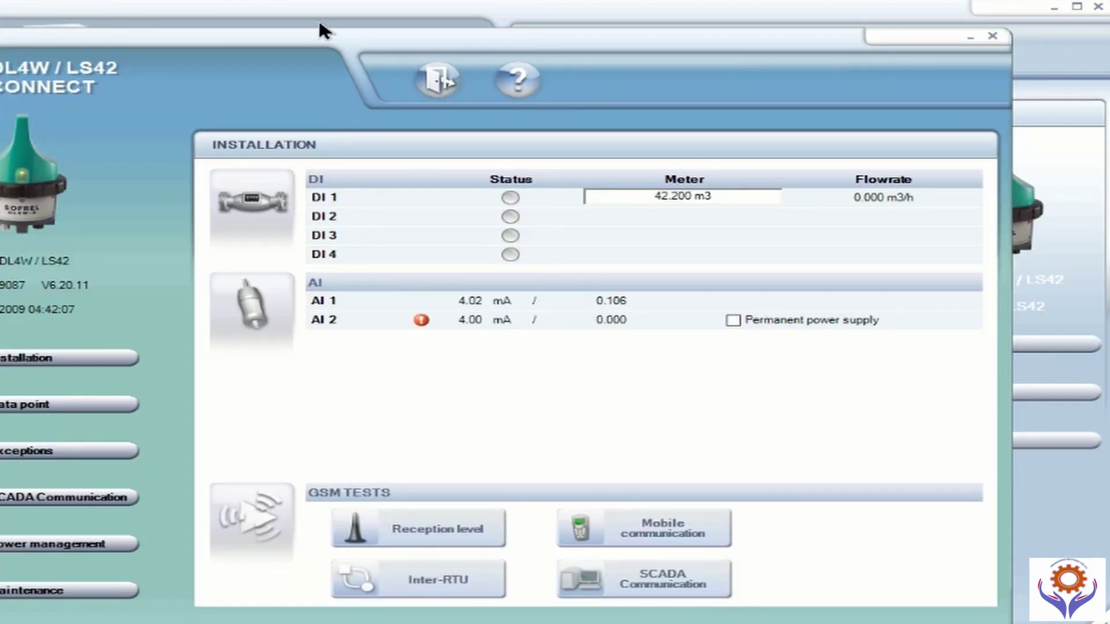
- Connect to the DL4W / LS42 over Bluetooth and update the logger with the PC's more recent configuration
{"action": "left_click_drag", "start_coordinate": [317, 33], "coordinate": [485, 27]}
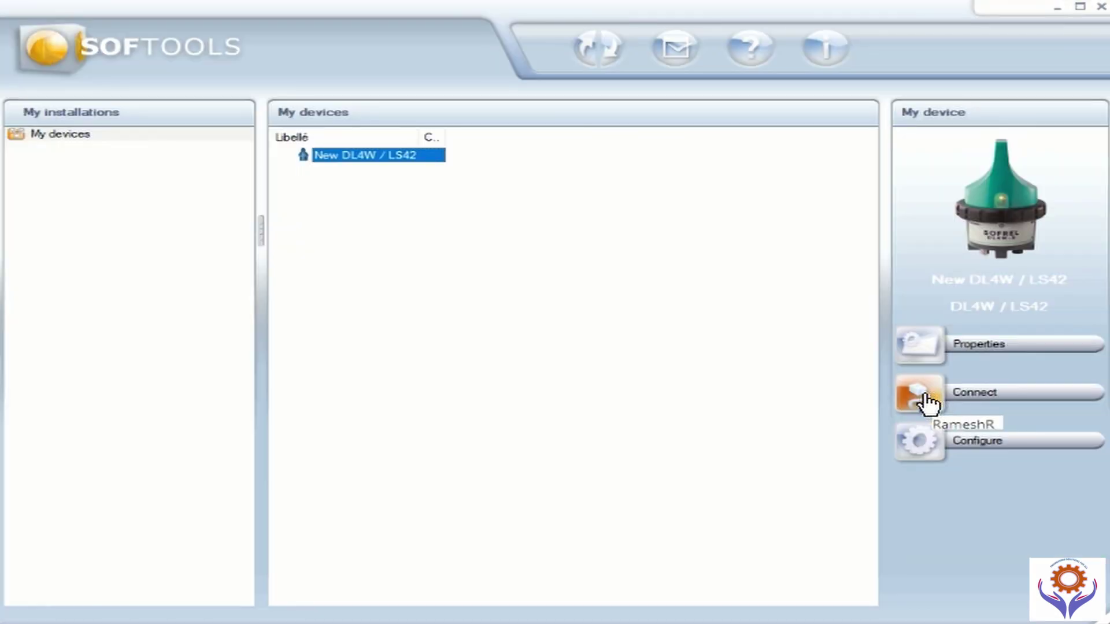
{"action": "left_click", "coordinate": [924, 399]}
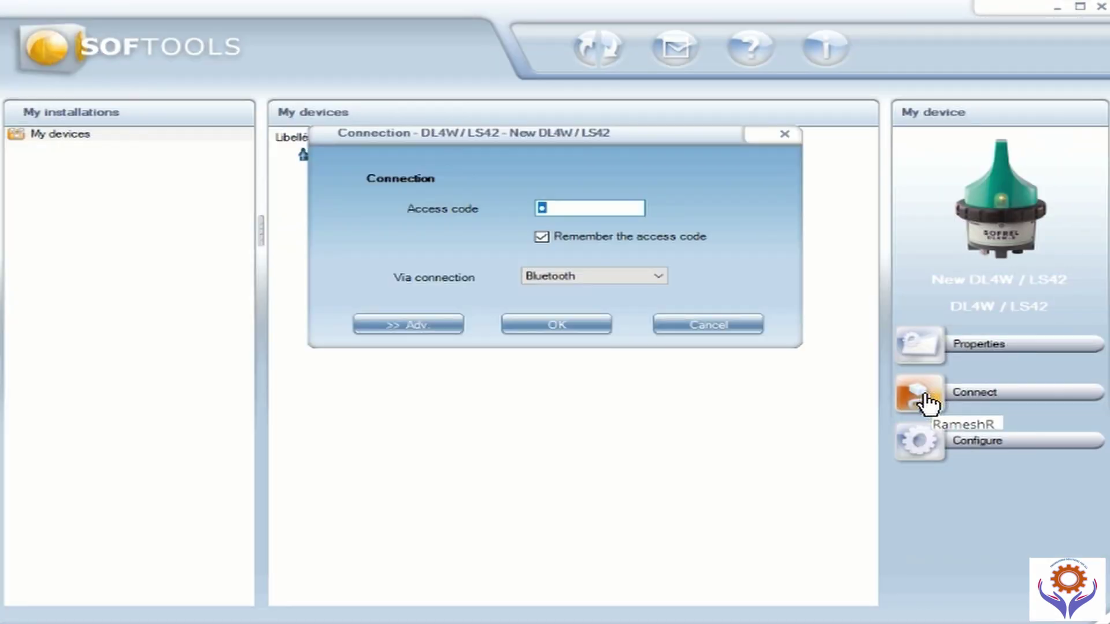
{"action": "left_click", "coordinate": [559, 328]}
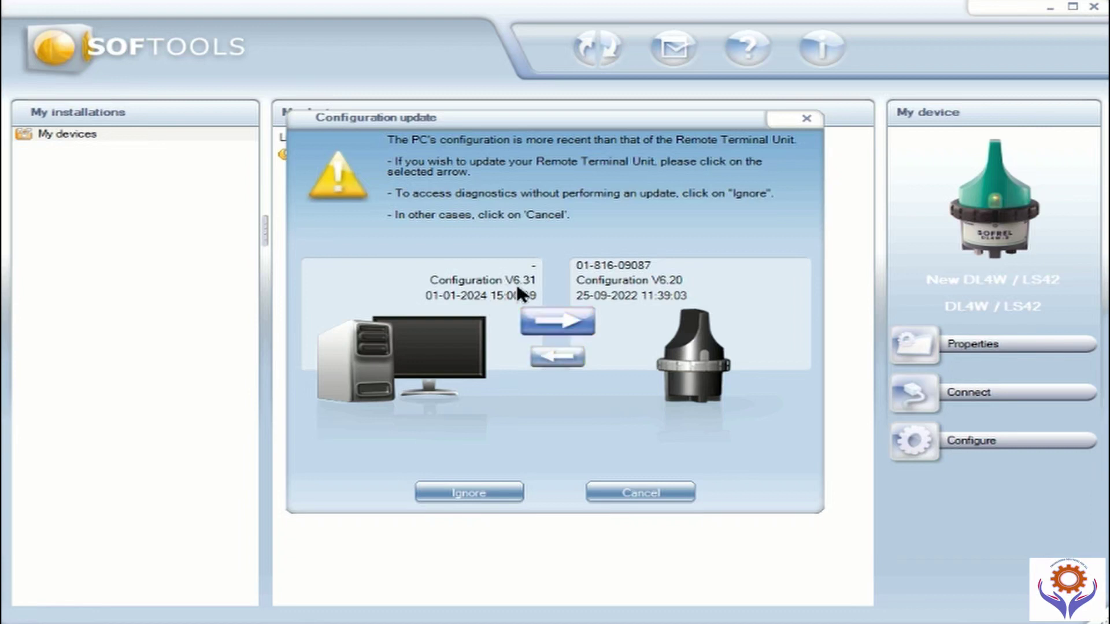
{"action": "left_click", "coordinate": [557, 321]}
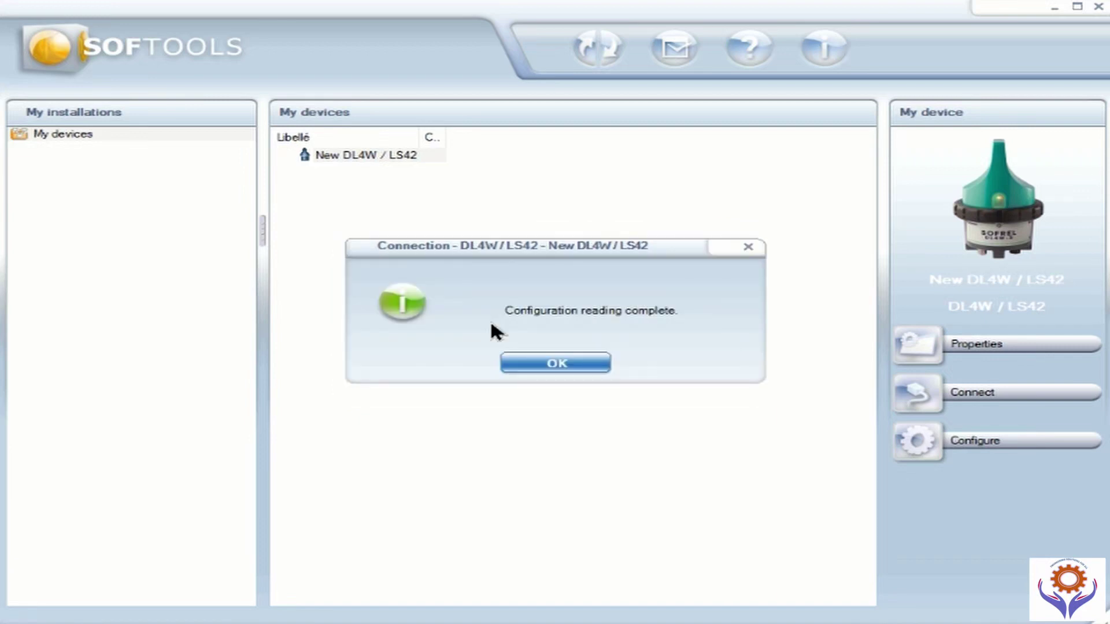
{"action": "left_click", "coordinate": [539, 364]}
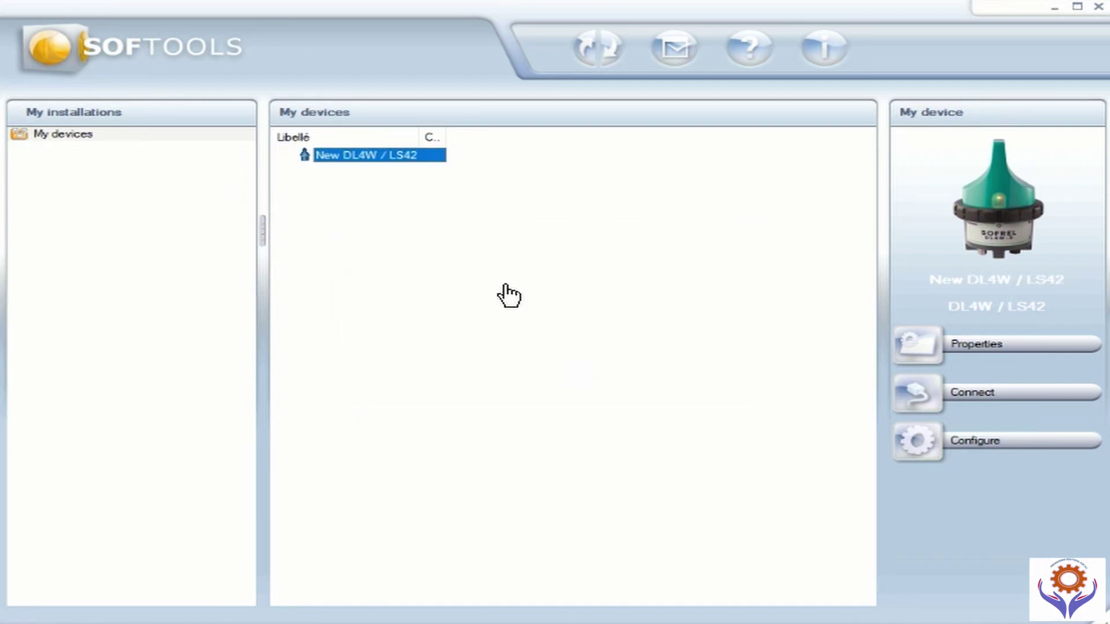
- Reconnect to the logger over Bluetooth and check the AI 1 and AI 2 status among the installation inputs
{"action": "left_click", "coordinate": [923, 396]}
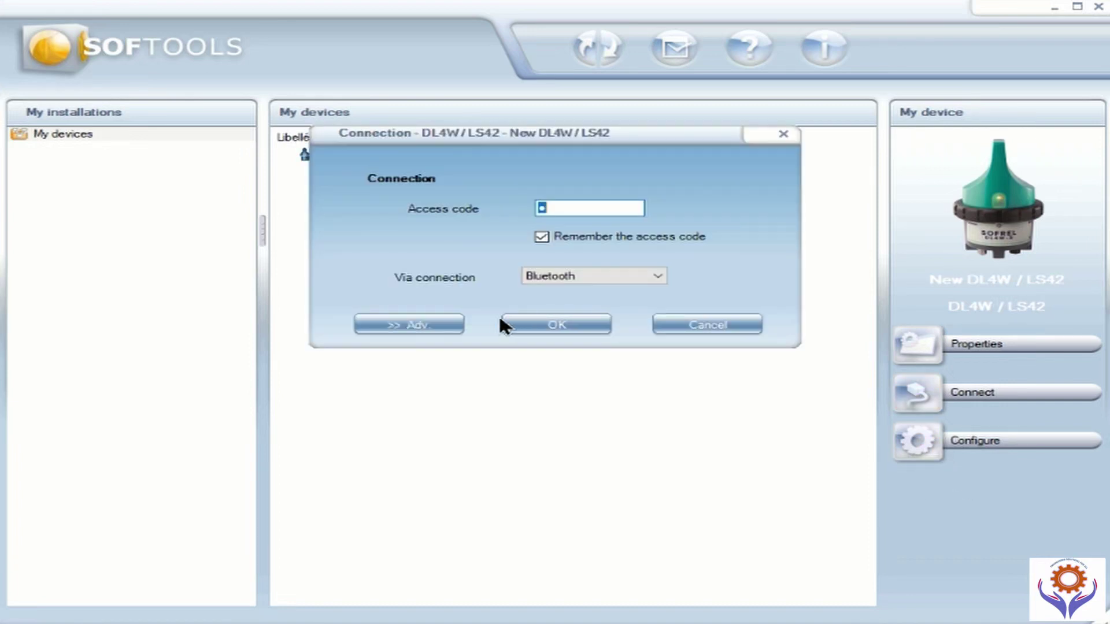
{"action": "left_click", "coordinate": [535, 324]}
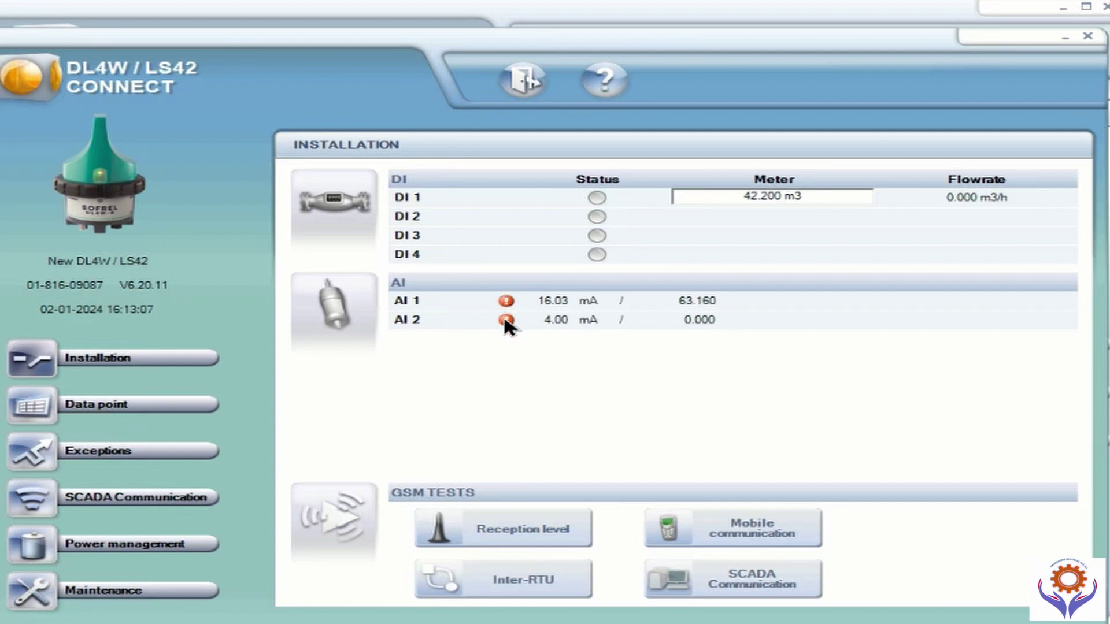
{"action": "mouse_move", "coordinate": [514, 321]}
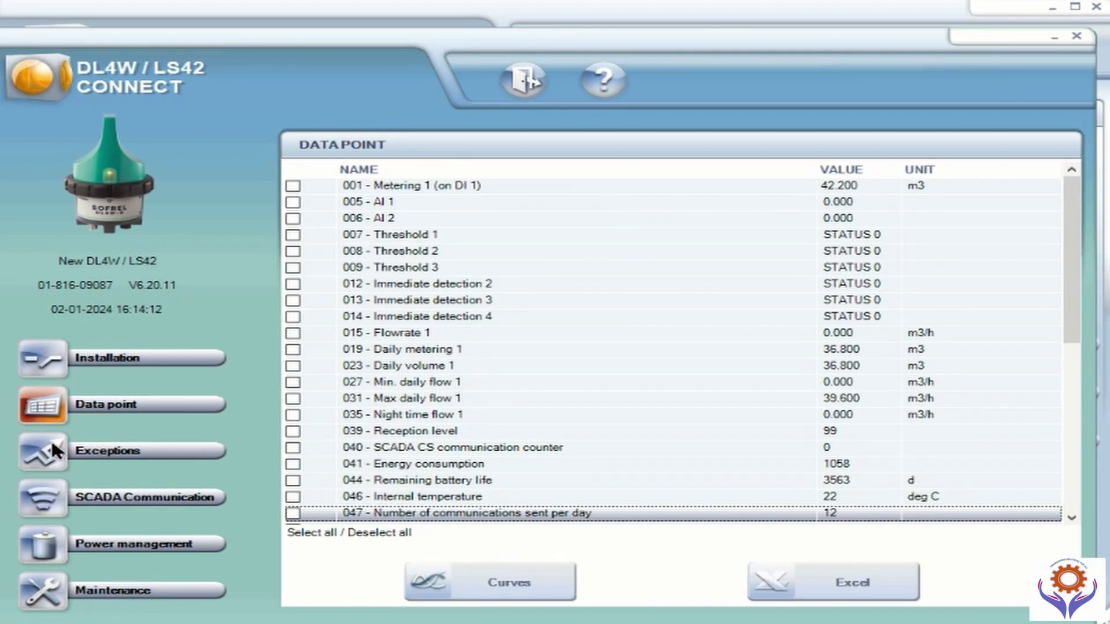
- Review the logger's exceptions, SCADA communication status and power management diagnostics
{"action": "left_click", "coordinate": [51, 443]}
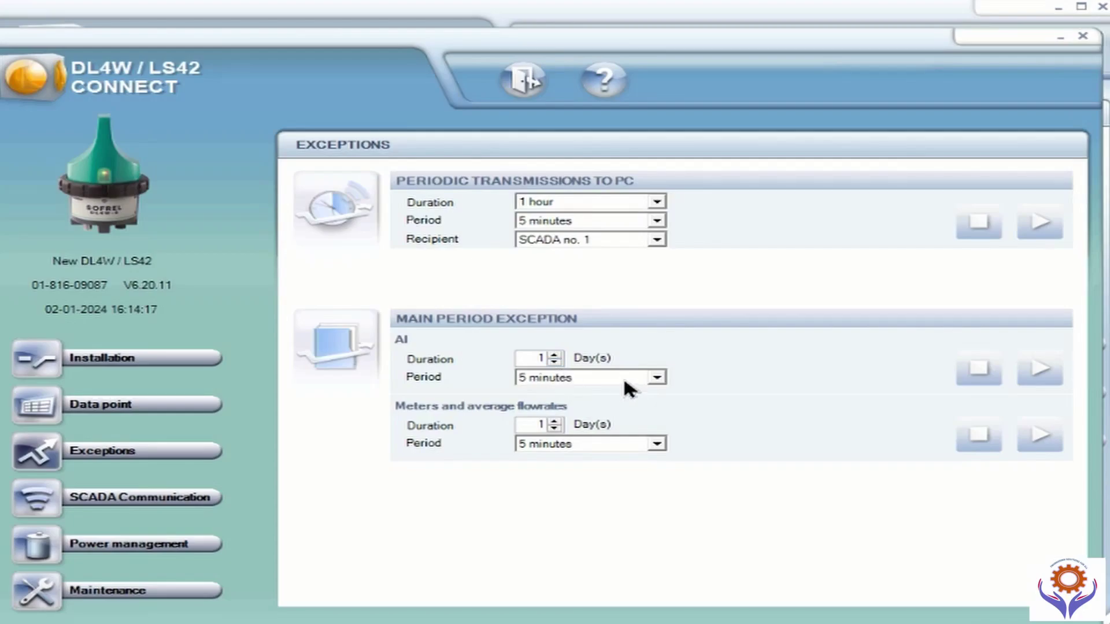
{"action": "left_click", "coordinate": [36, 498]}
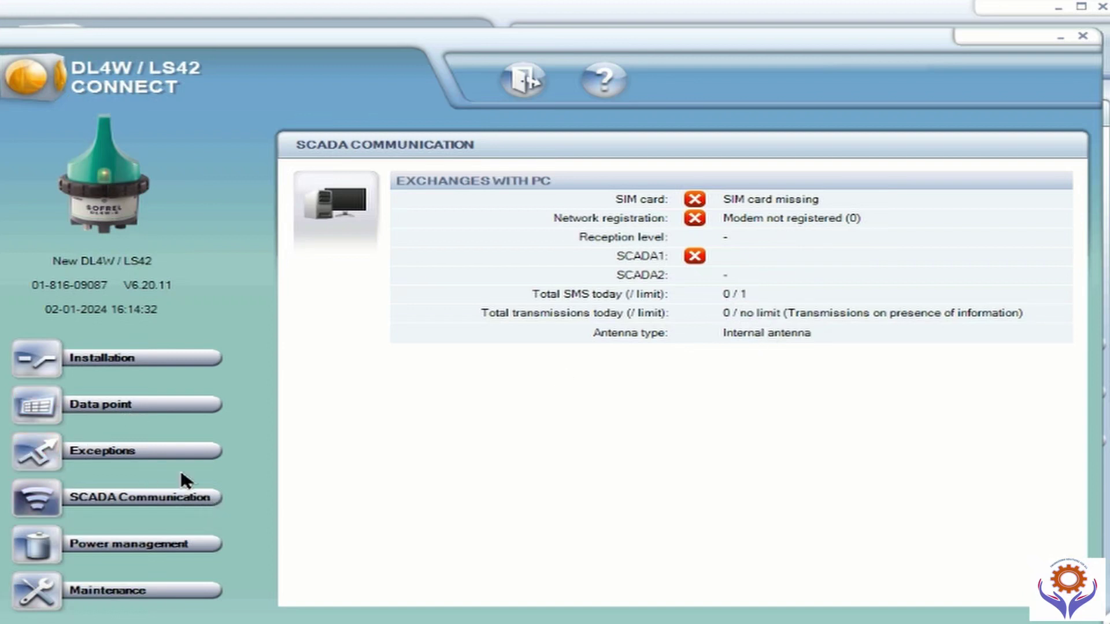
{"action": "left_click", "coordinate": [49, 532]}
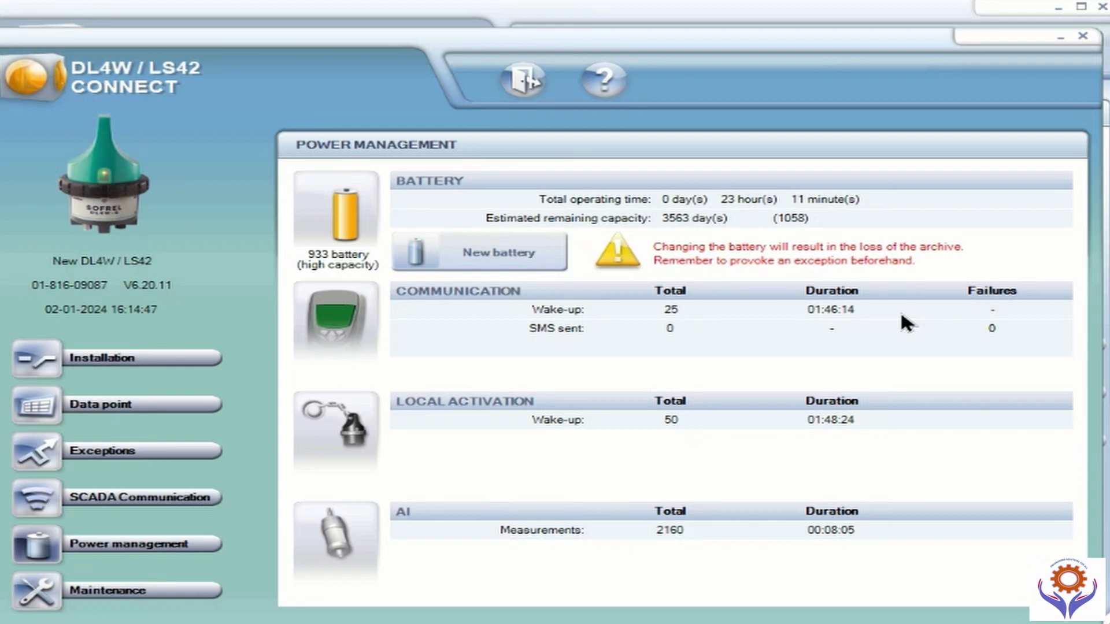
{"action": "left_click_drag", "start_coordinate": [840, 33], "coordinate": [854, 24]}
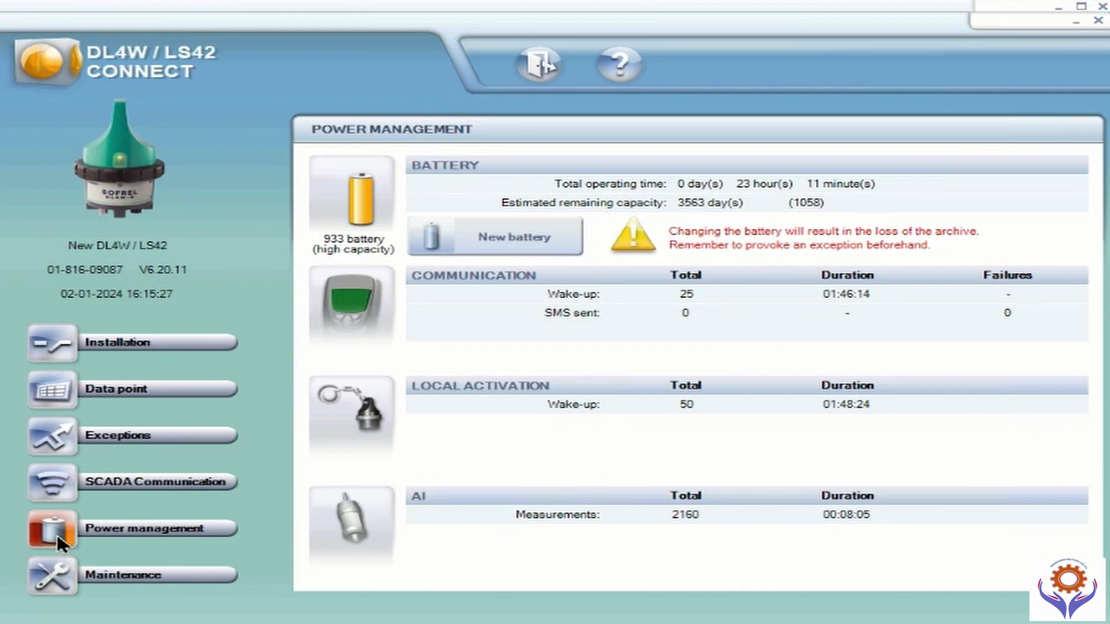
- Read through the maintenance diagnostics log to its end and check the follow-up view
{"action": "left_click", "coordinate": [54, 577]}
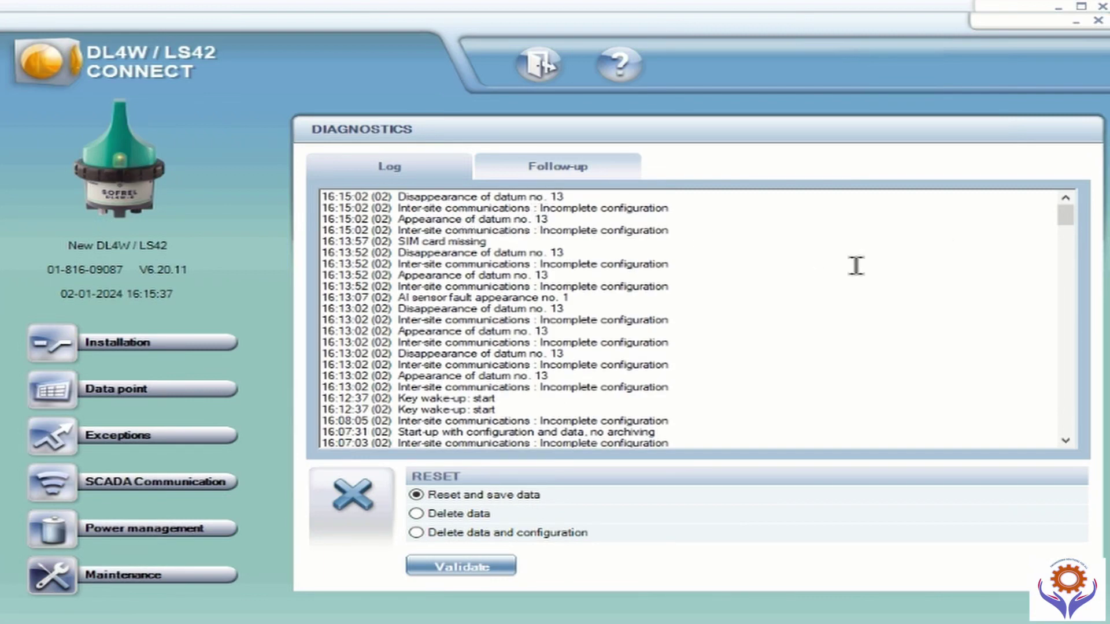
{"action": "left_click_drag", "start_coordinate": [1064, 213], "coordinate": [1066, 414]}
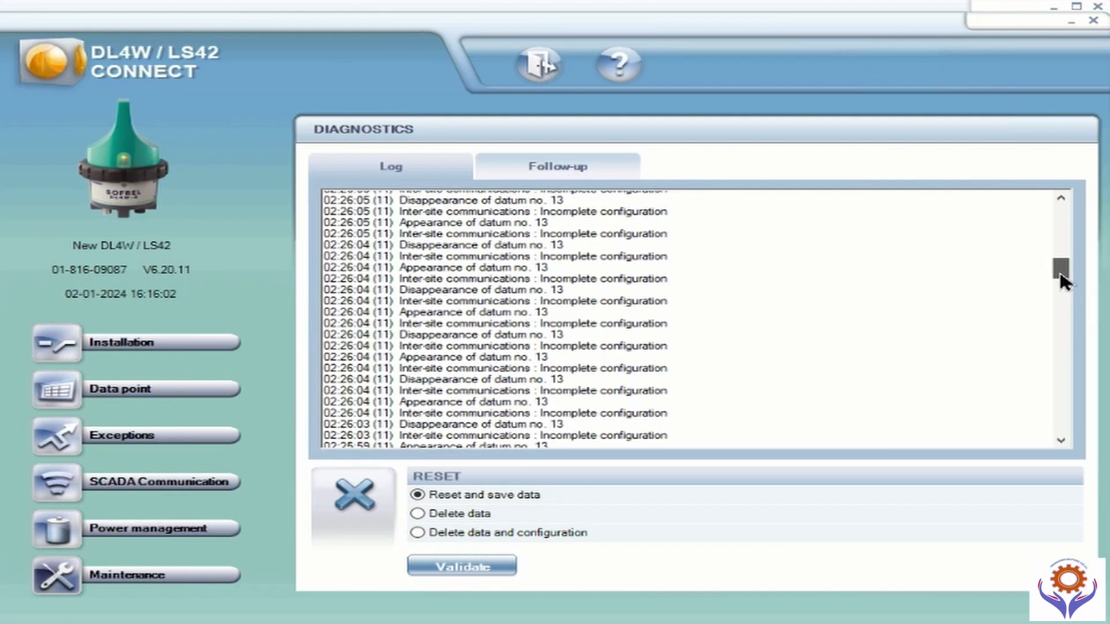
{"action": "left_click_drag", "start_coordinate": [1061, 276], "coordinate": [1059, 411]}
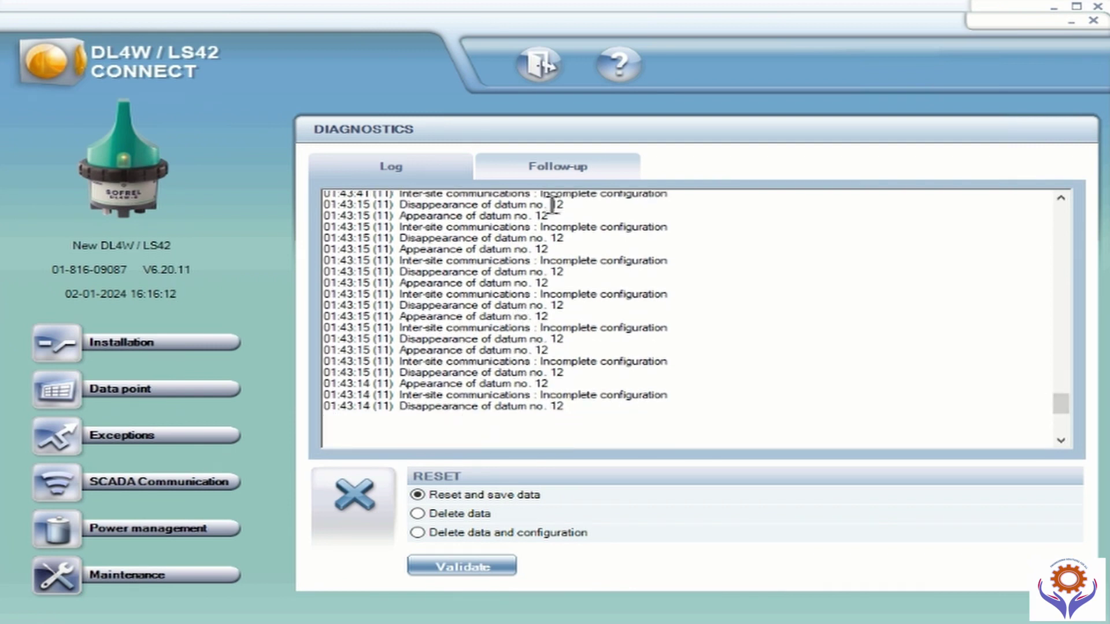
{"action": "left_click", "coordinate": [560, 178]}
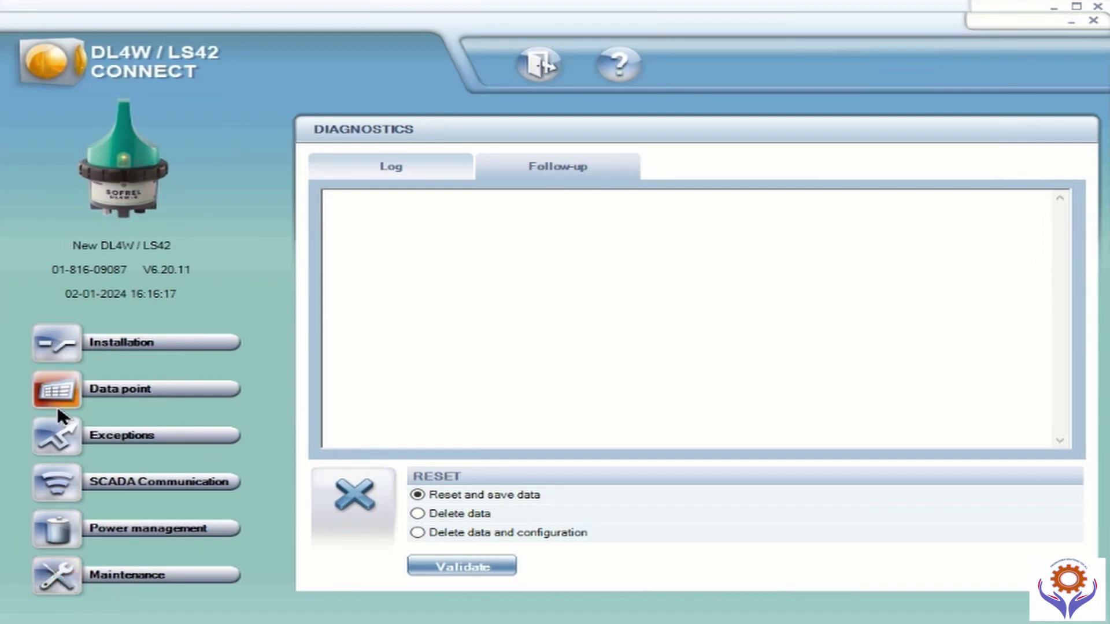
- Return to the installation inputs, check the GSM reception level test's last result and close the test window
{"action": "left_click", "coordinate": [60, 354]}
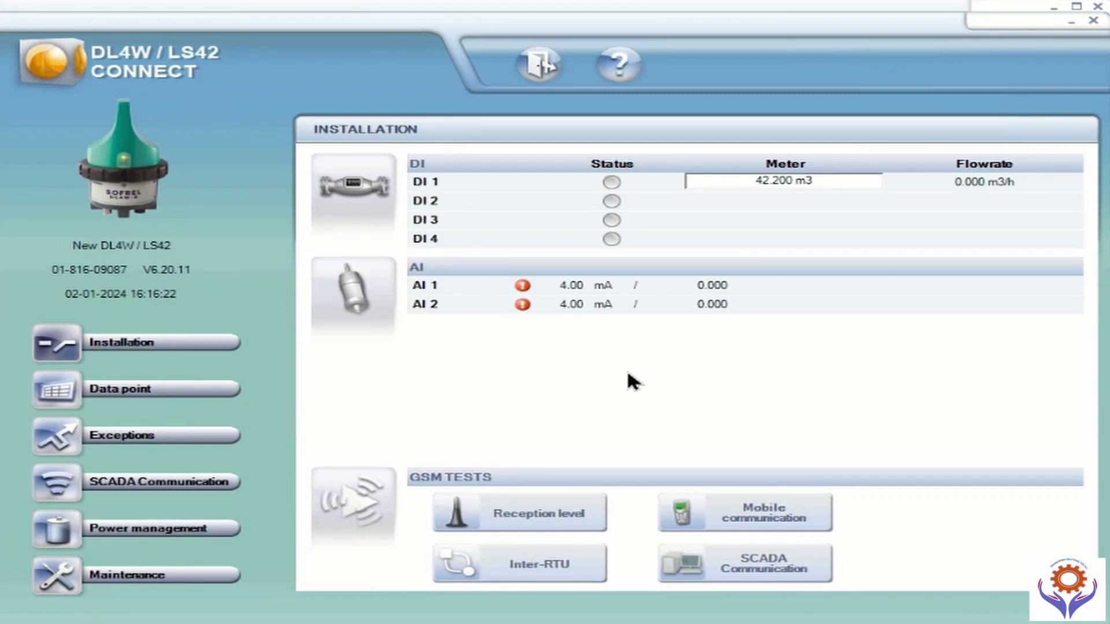
{"action": "left_click", "coordinate": [537, 510]}
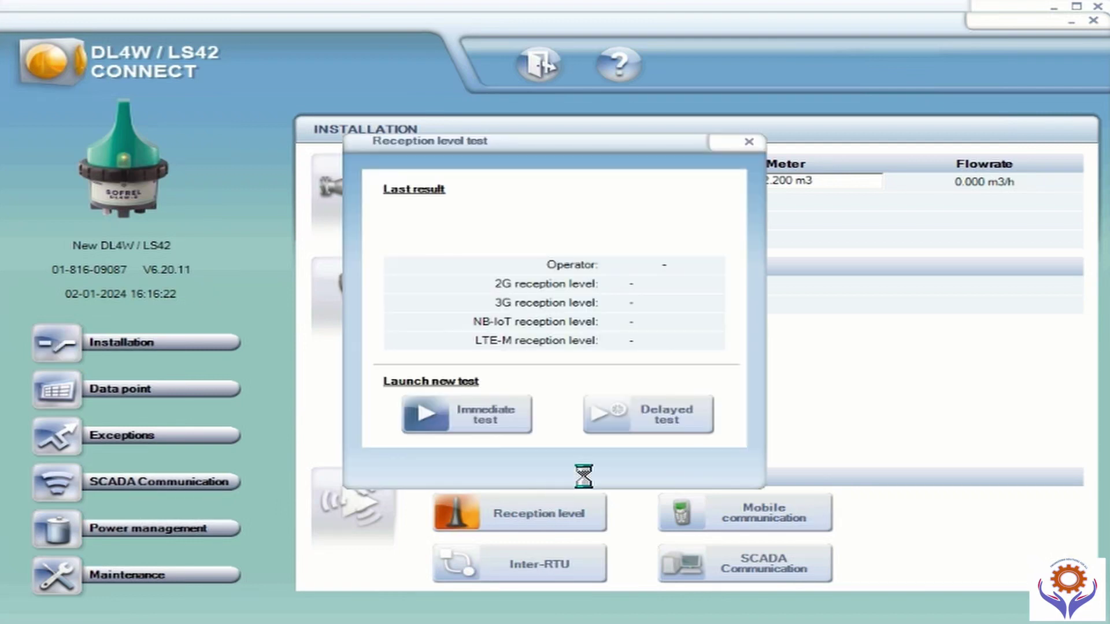
{"action": "left_click_drag", "start_coordinate": [509, 142], "coordinate": [185, 48]}
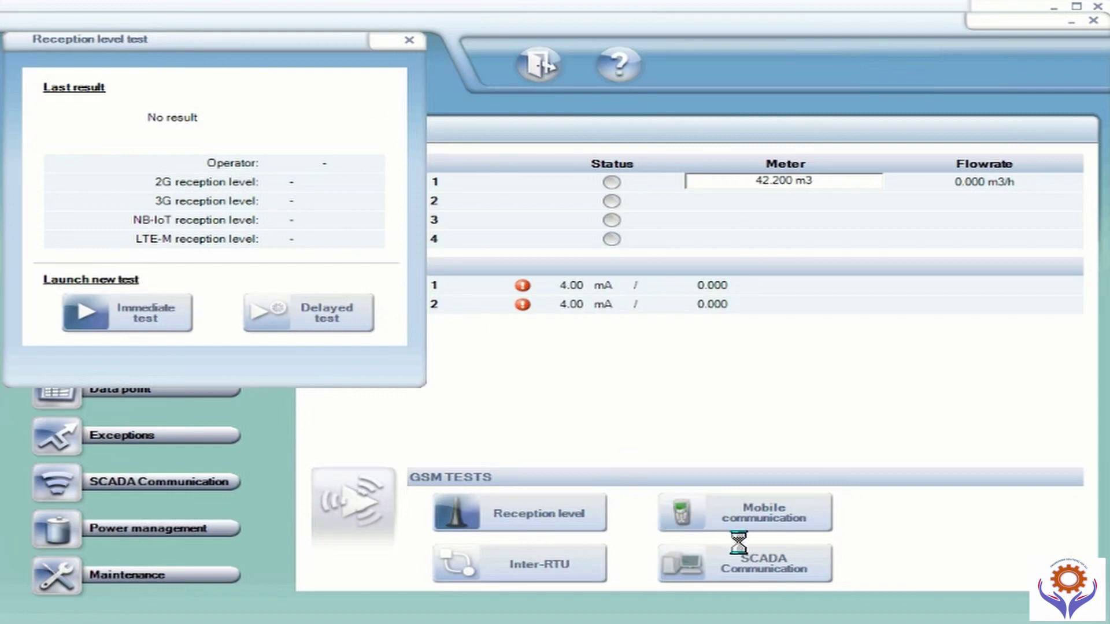
{"action": "left_click", "coordinate": [412, 39]}
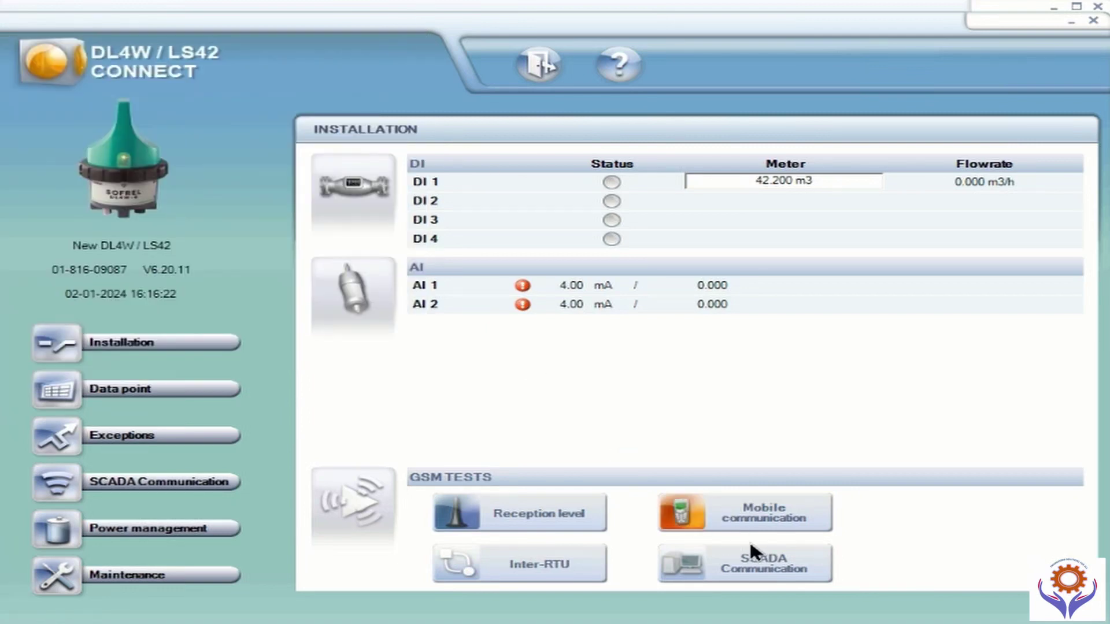
- Examine the mobile phone communication test and its phone number field, and close the test without running it
{"action": "left_click", "coordinate": [720, 513]}
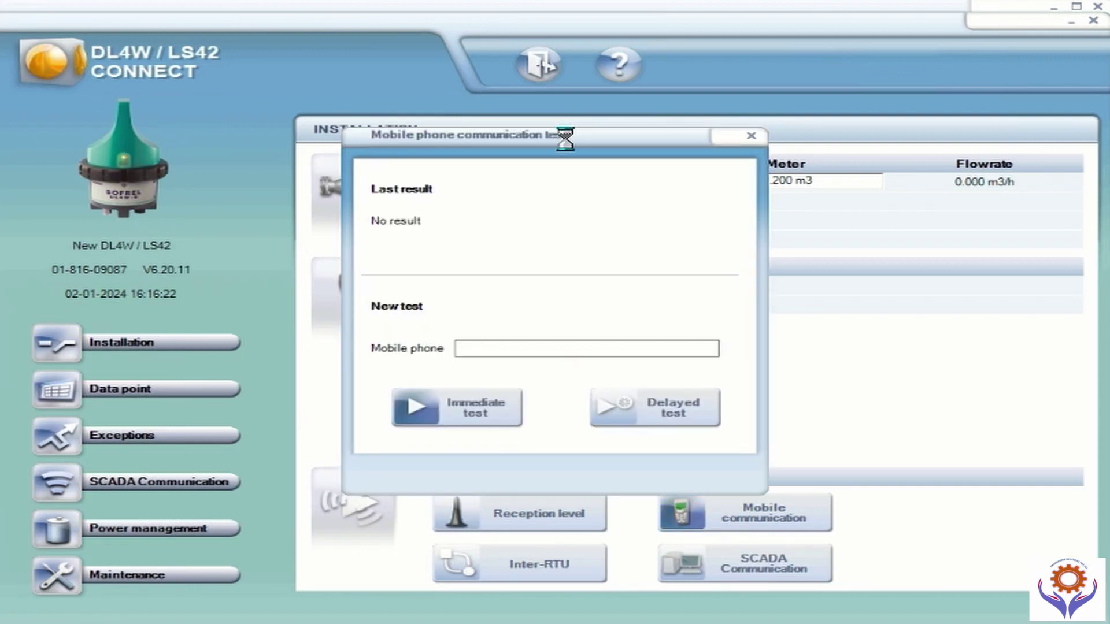
{"action": "left_click_drag", "start_coordinate": [565, 138], "coordinate": [225, 17]}
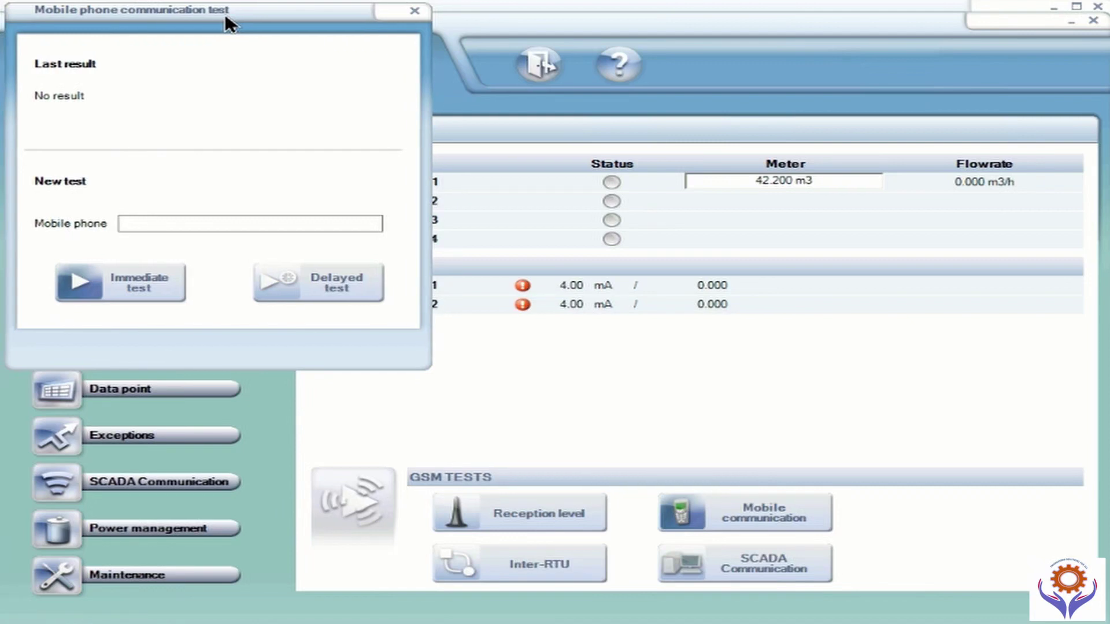
{"action": "left_click", "coordinate": [143, 225]}
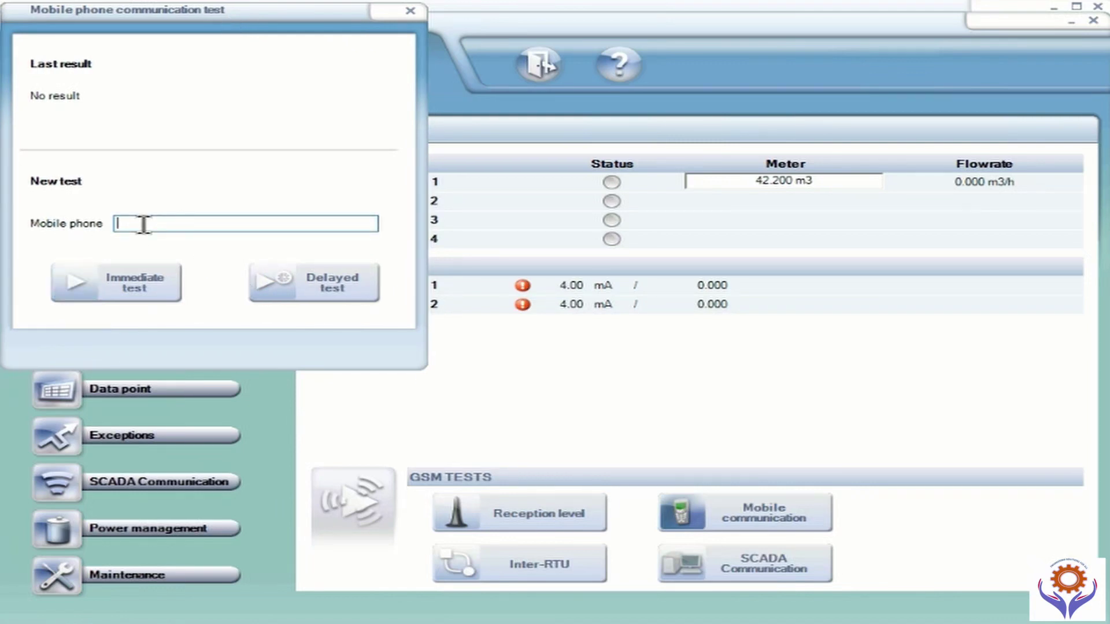
{"action": "left_click", "coordinate": [406, 15]}
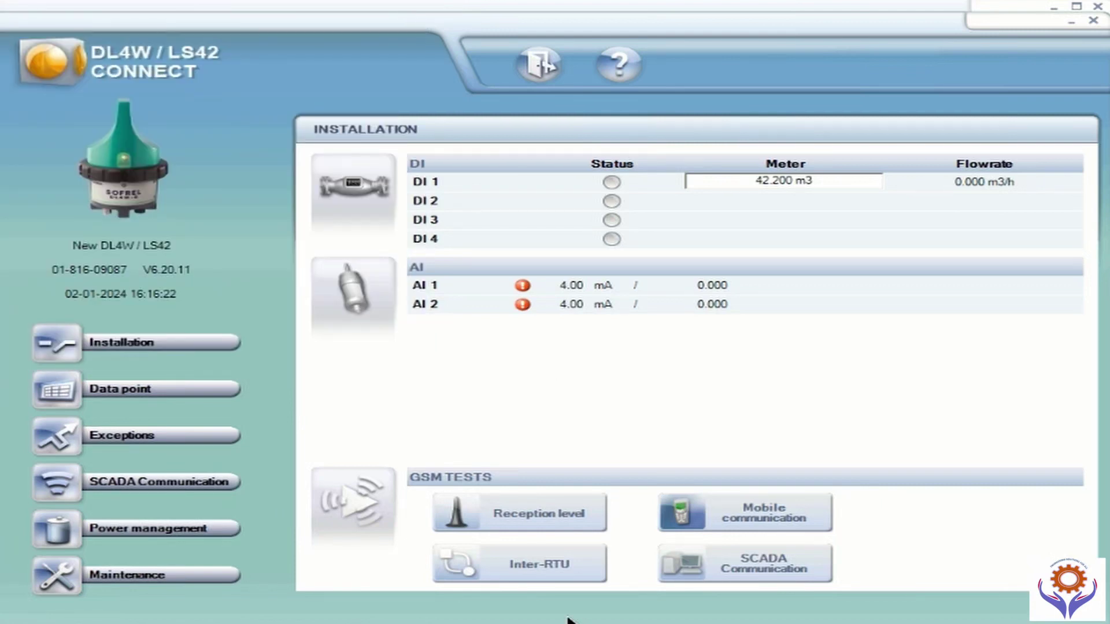
- Check the Inter-RTU and SCADA communication tests and close both windows without launching a new test
{"action": "left_click", "coordinate": [562, 579]}
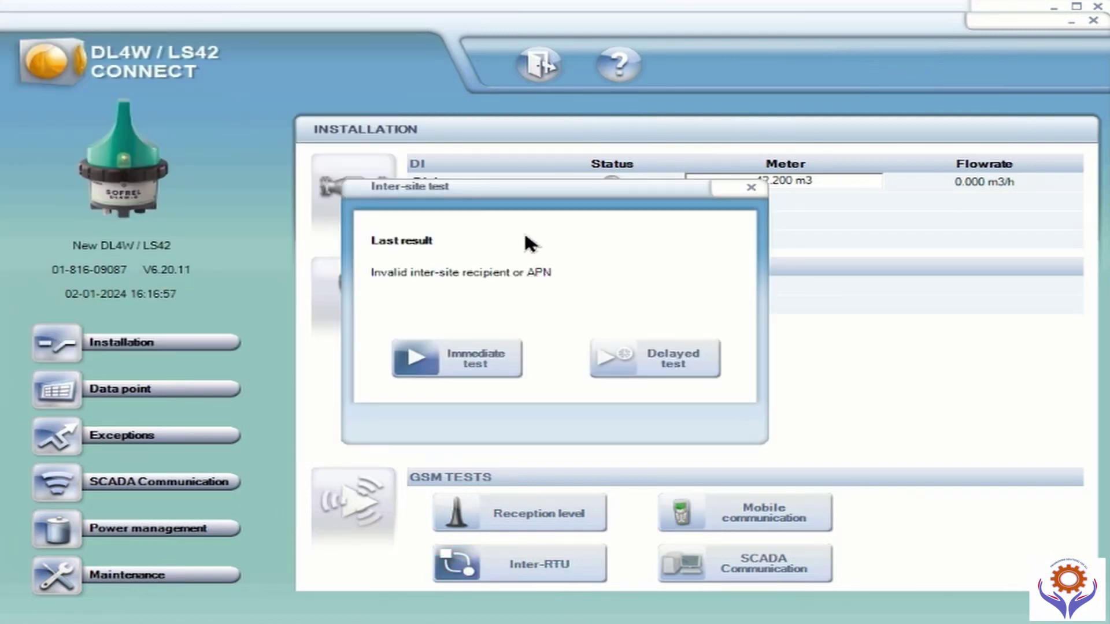
{"action": "left_click_drag", "start_coordinate": [514, 203], "coordinate": [182, 17]}
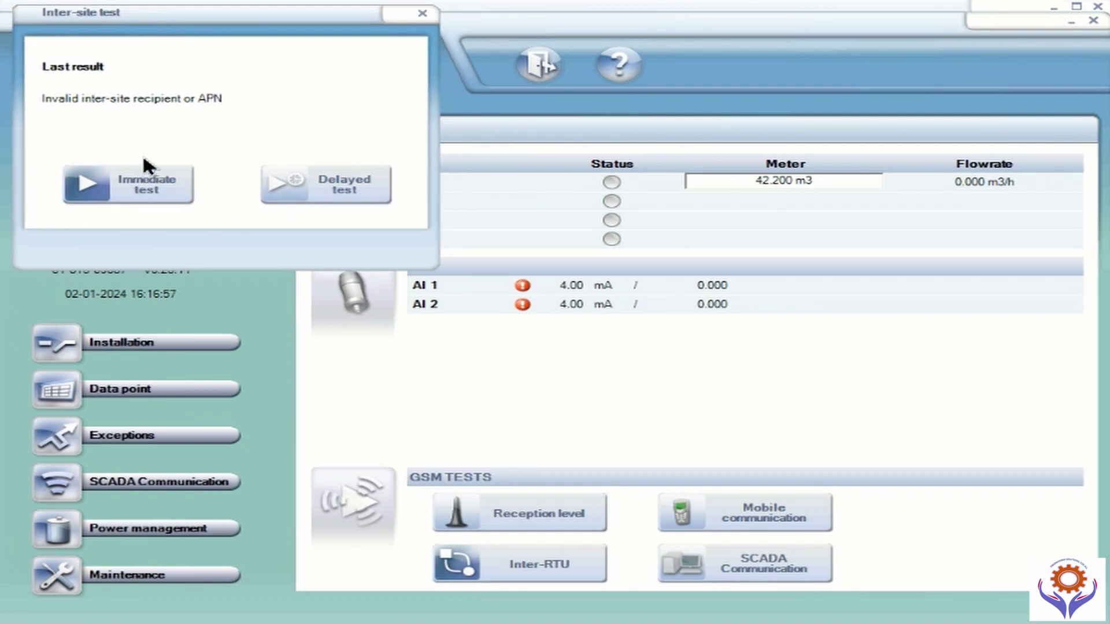
{"action": "left_click", "coordinate": [423, 13]}
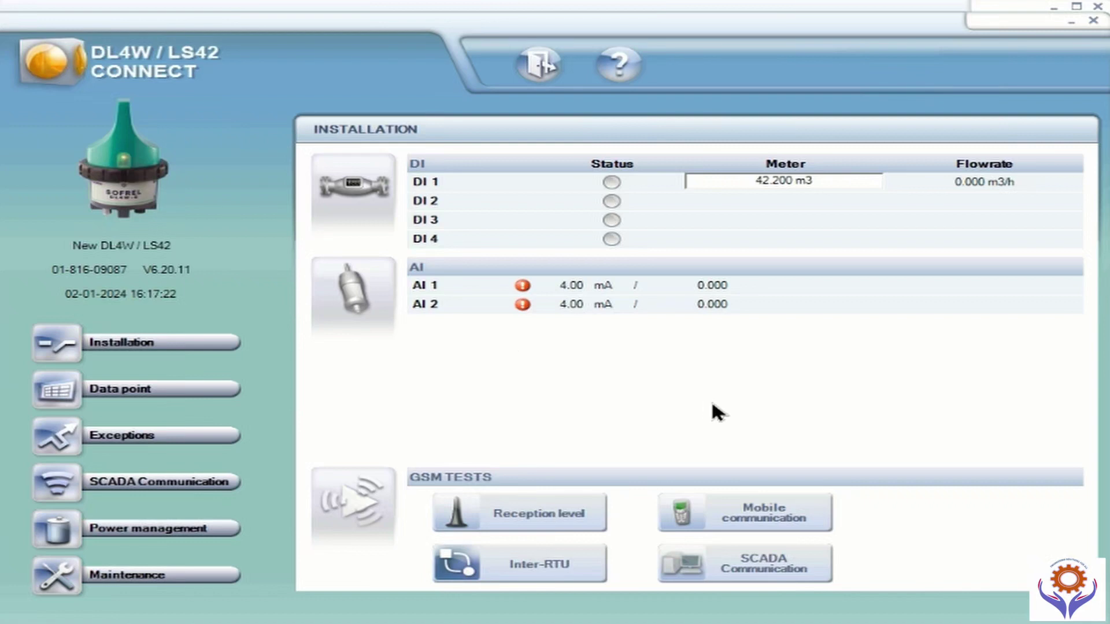
{"action": "left_click", "coordinate": [769, 573]}
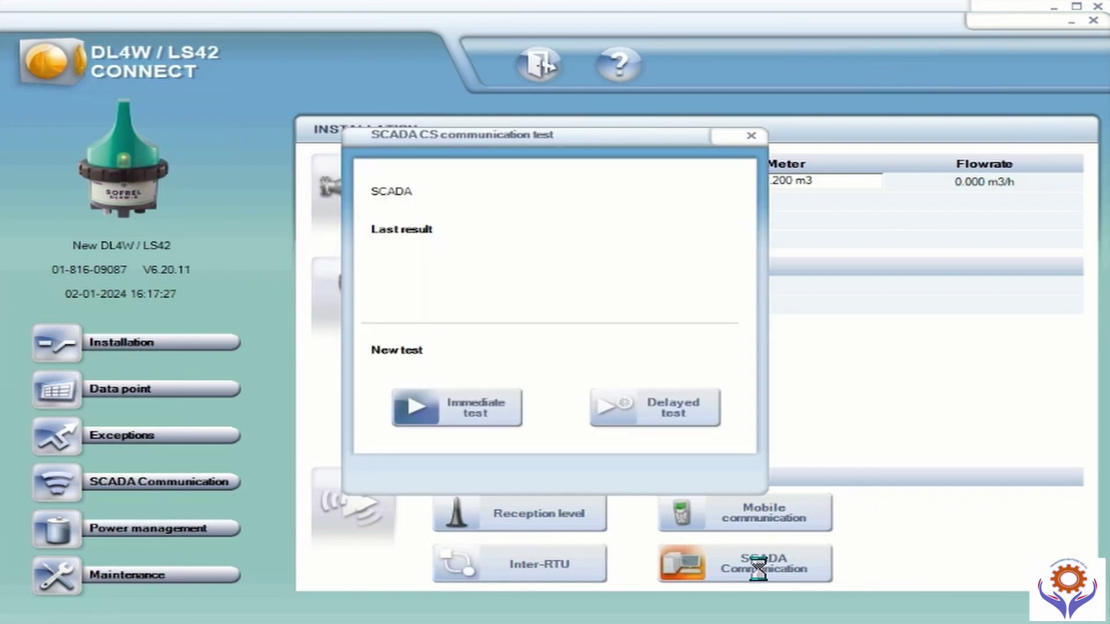
{"action": "left_click", "coordinate": [749, 143]}
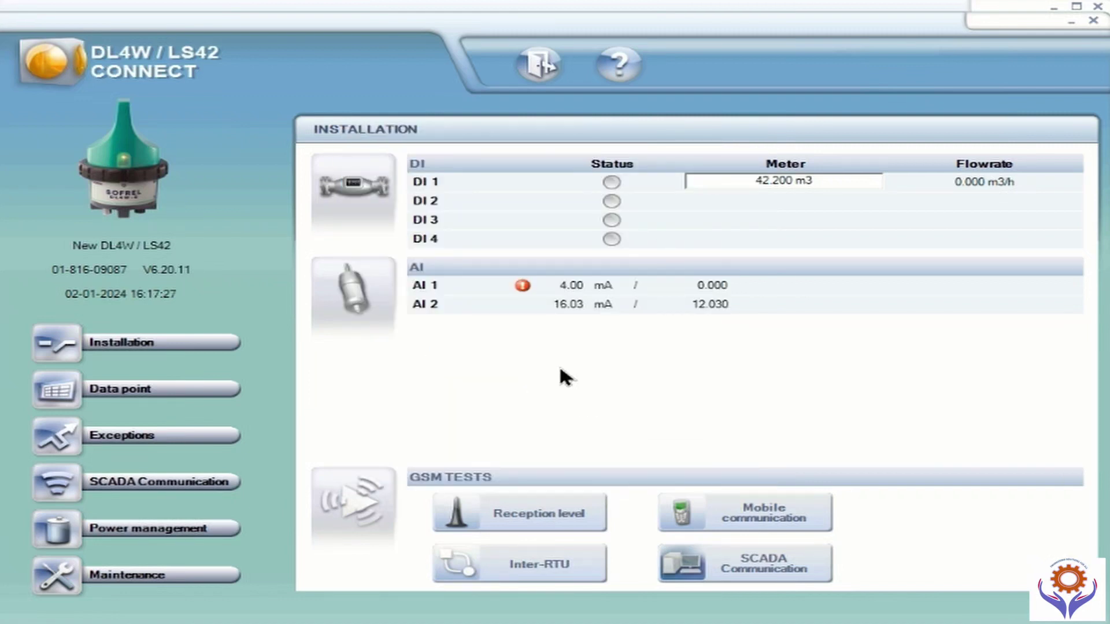